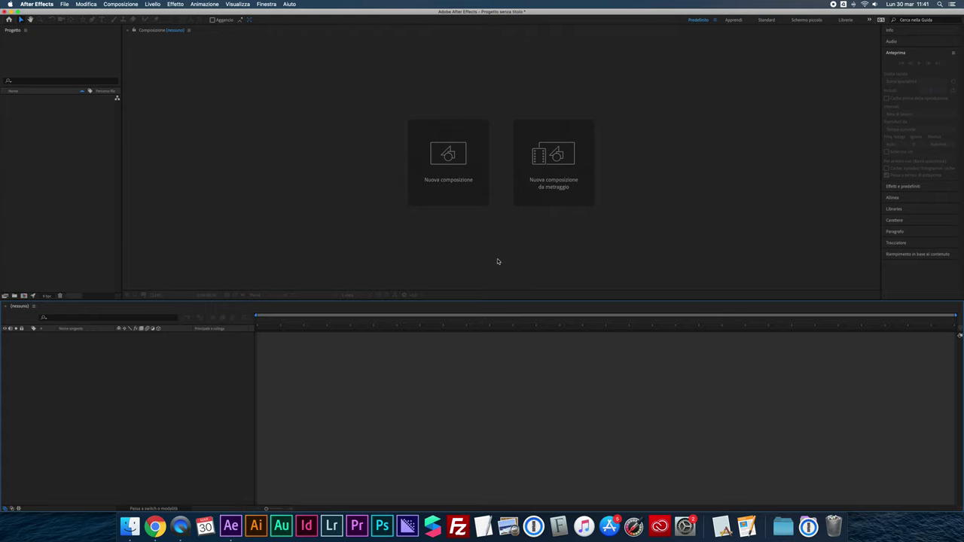
# - Create Composizione 1 at 1280×720, 30 fps with a 0:00:10:00 duration
pyautogui.click(451, 157)
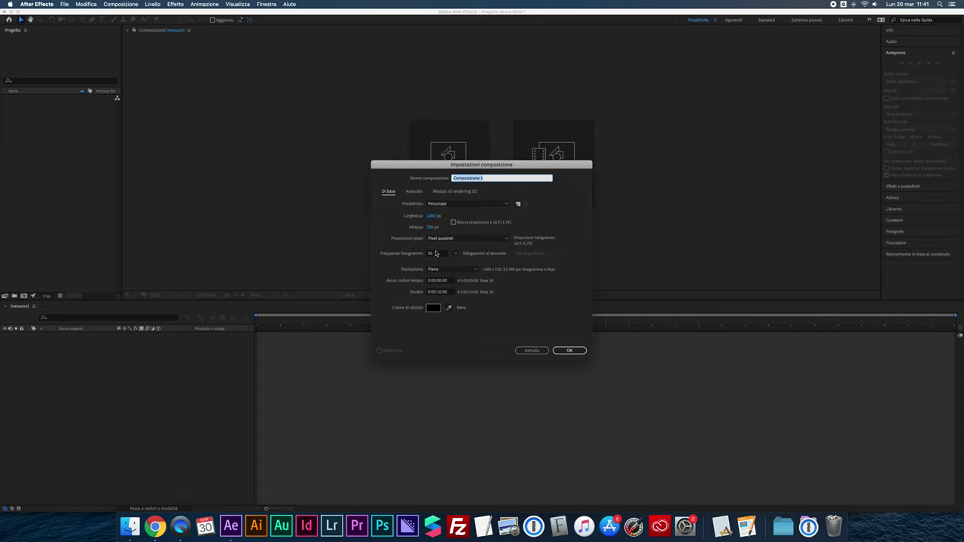
pyautogui.click(562, 351)
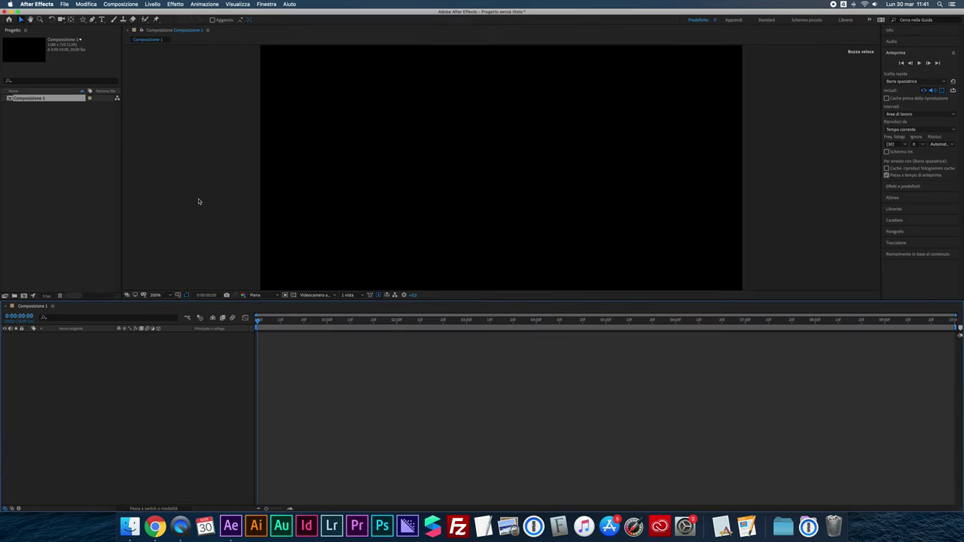
pyautogui.click(83, 19)
# - Draw a small triangle near the top-left of the frame and rotate it 90° to point right
pyautogui.moveTo(310, 107); pyautogui.dragTo(329, 120)
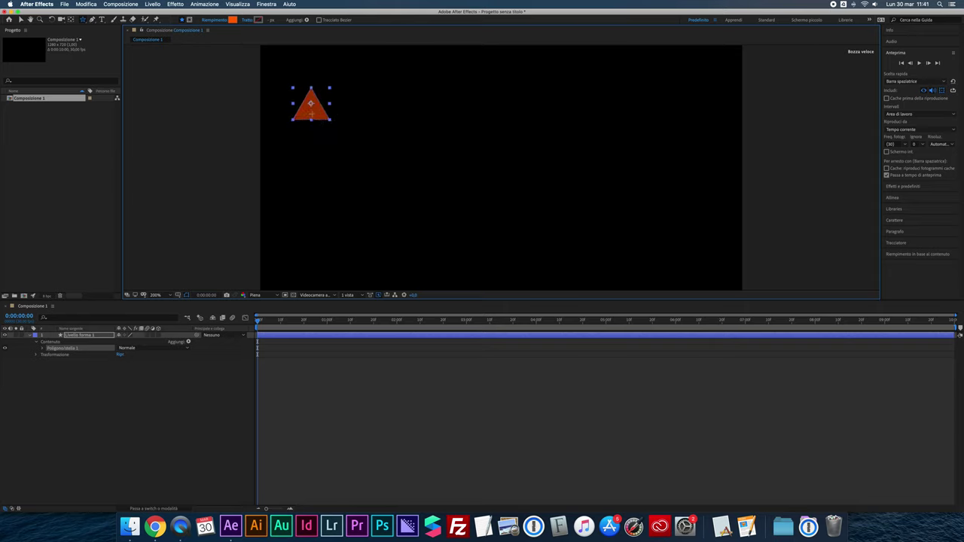
pyautogui.click(51, 19)
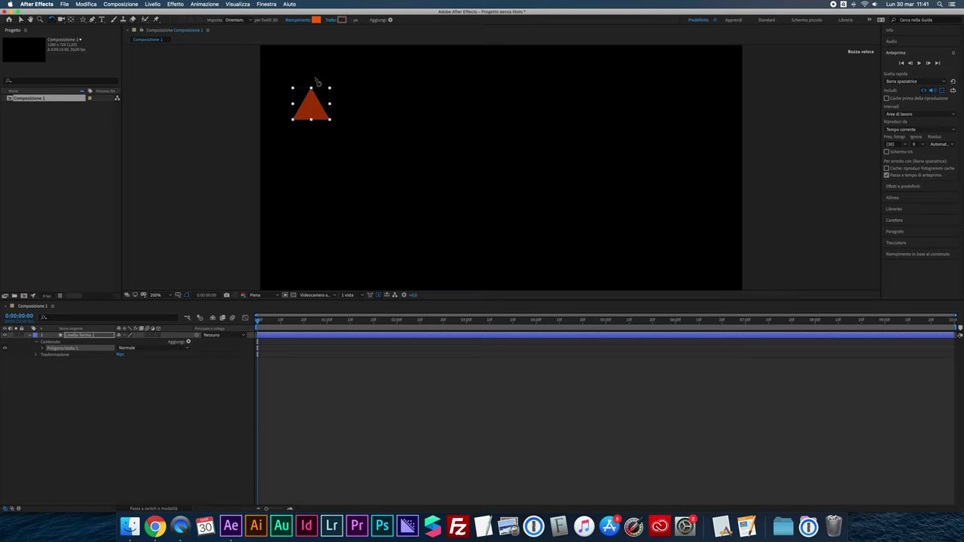
pyautogui.moveTo(334, 89); pyautogui.dragTo(336, 129)
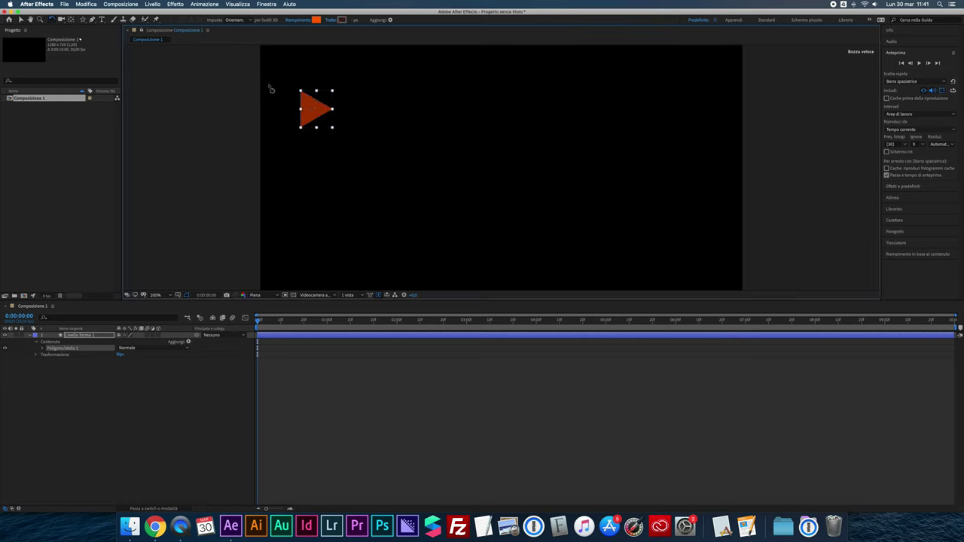
# - Centre the triangle's anchor point and reselect the triangle layer
pyautogui.click(70, 20)
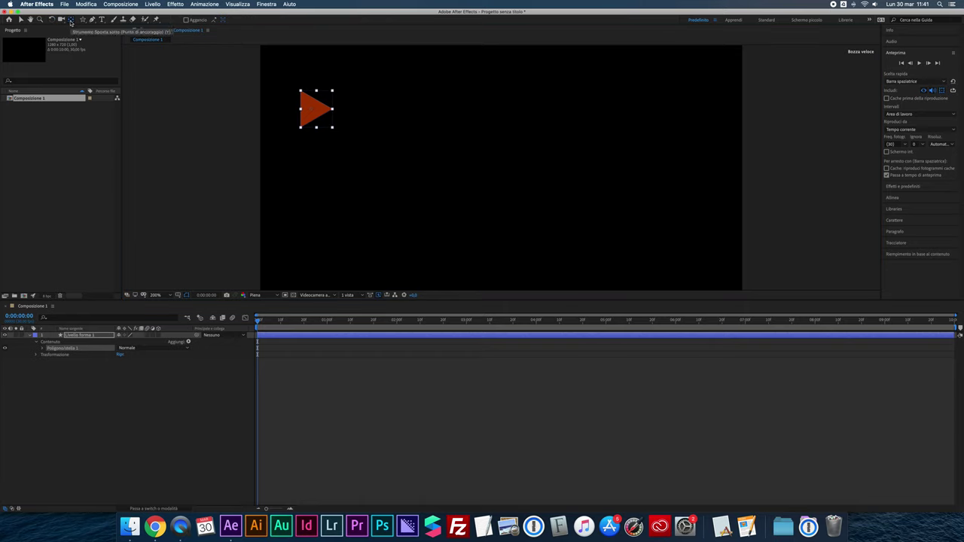
pyautogui.press('v')
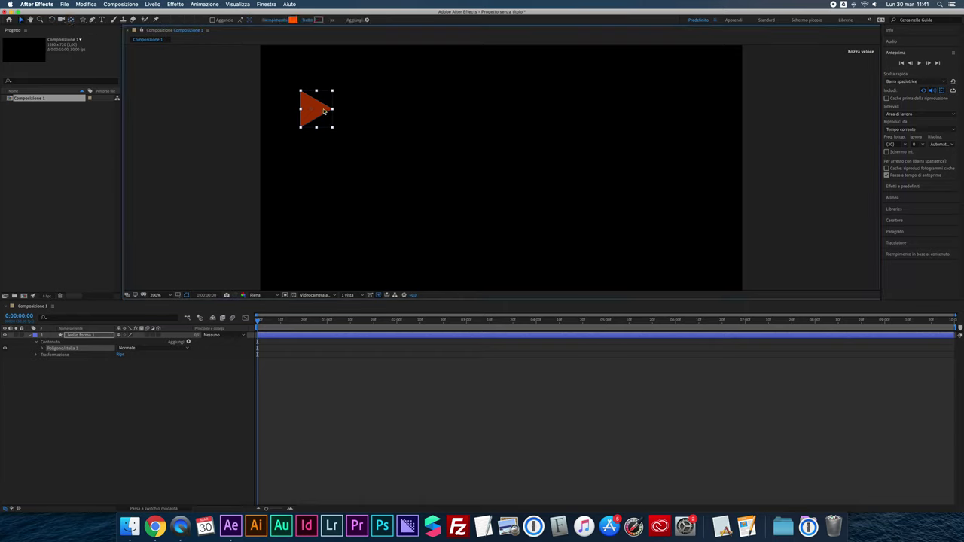
pyautogui.click(317, 113)
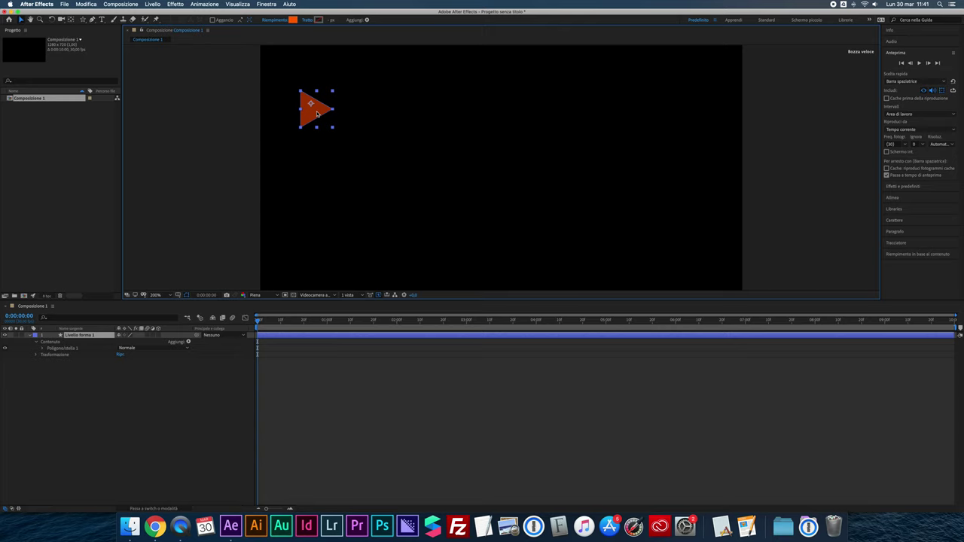
pyautogui.press('w')
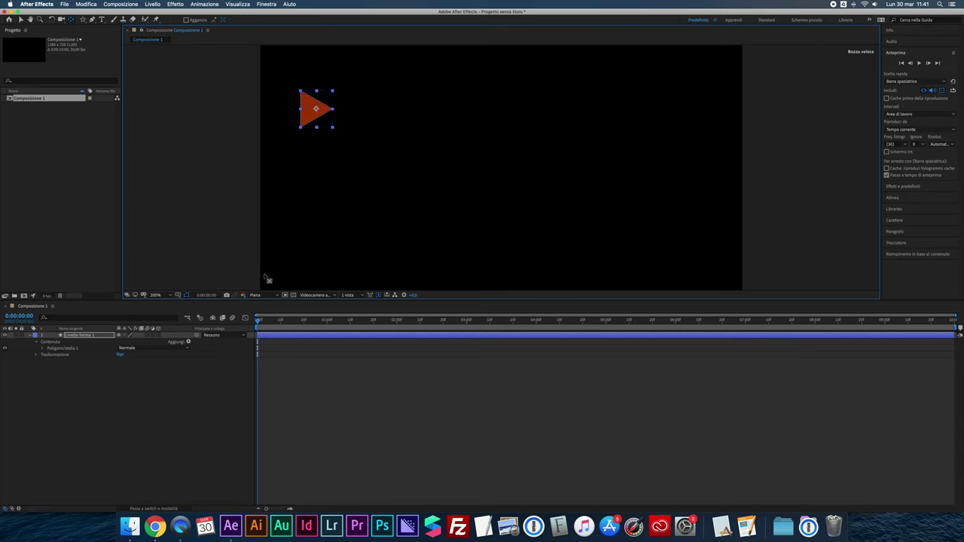
pyautogui.click(23, 21)
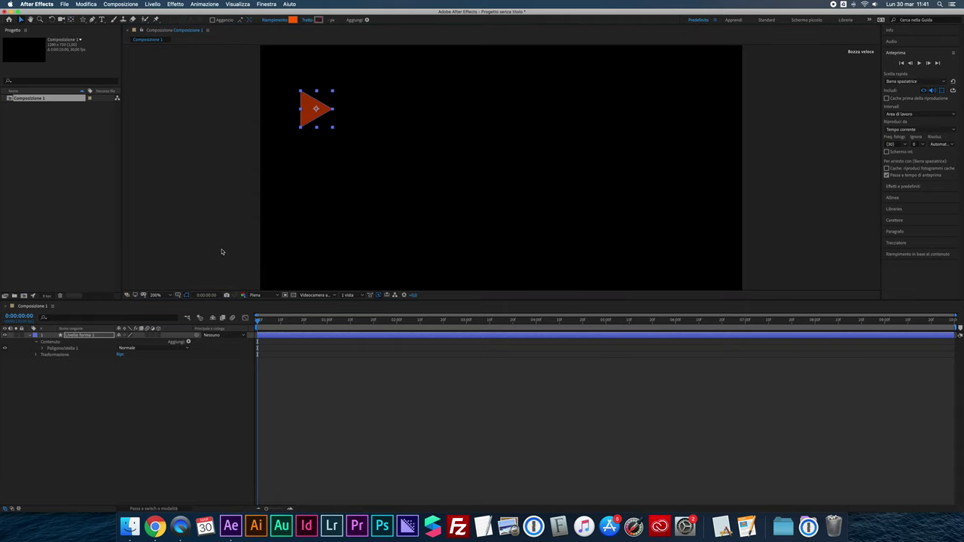
# - Enable Position keyframing on Livello forma 1 and move the triangle to the upper right at 2 seconds
pyautogui.click(313, 396)
pyautogui.click(77, 336)
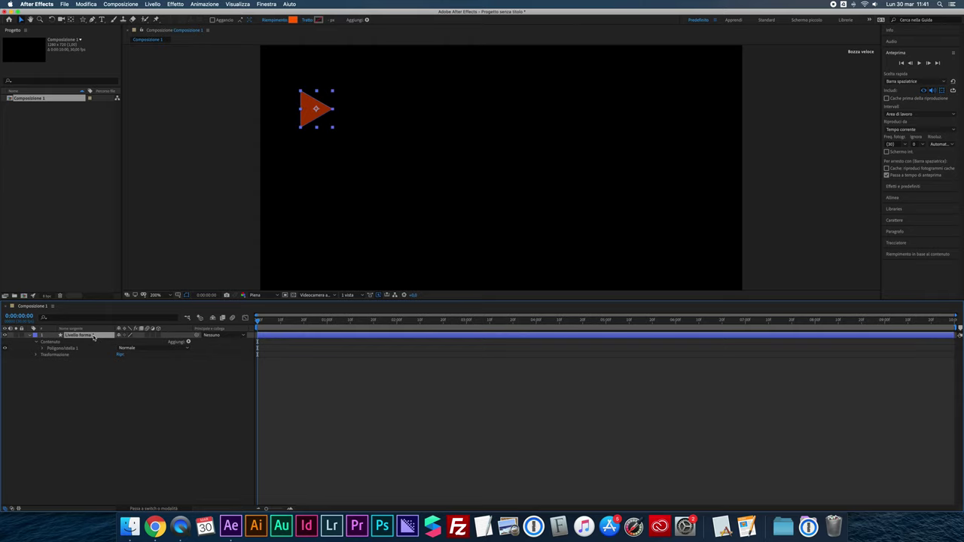
pyautogui.press('p')
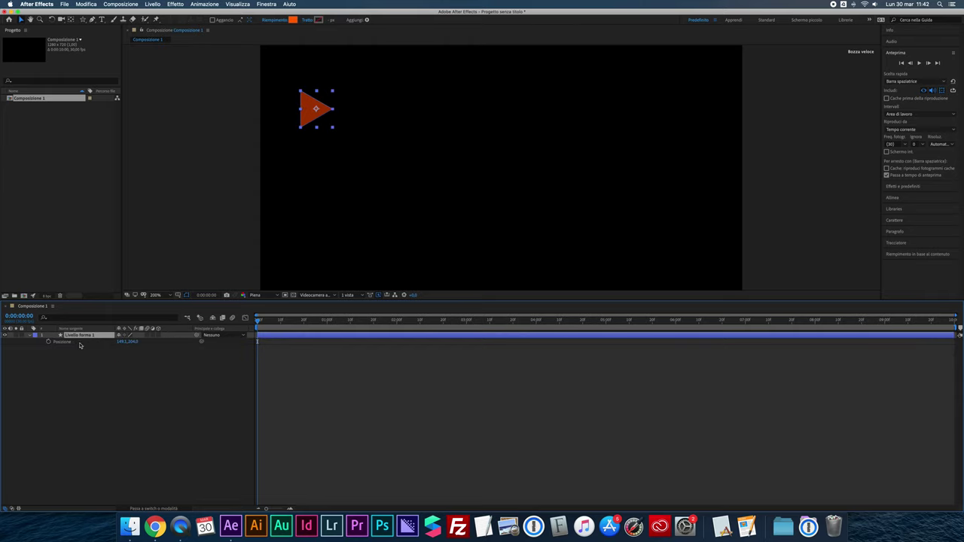
pyautogui.click(48, 343)
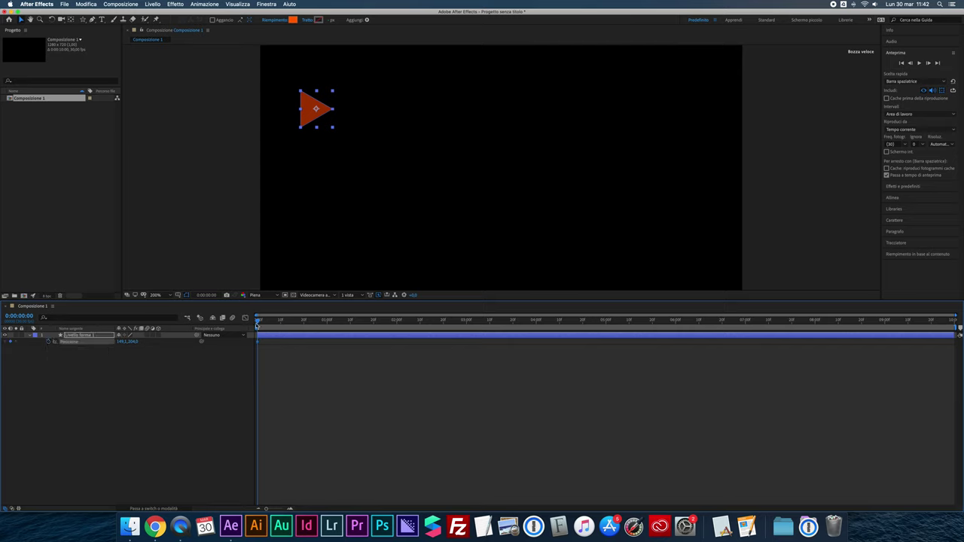
pyautogui.moveTo(268, 324); pyautogui.dragTo(397, 332)
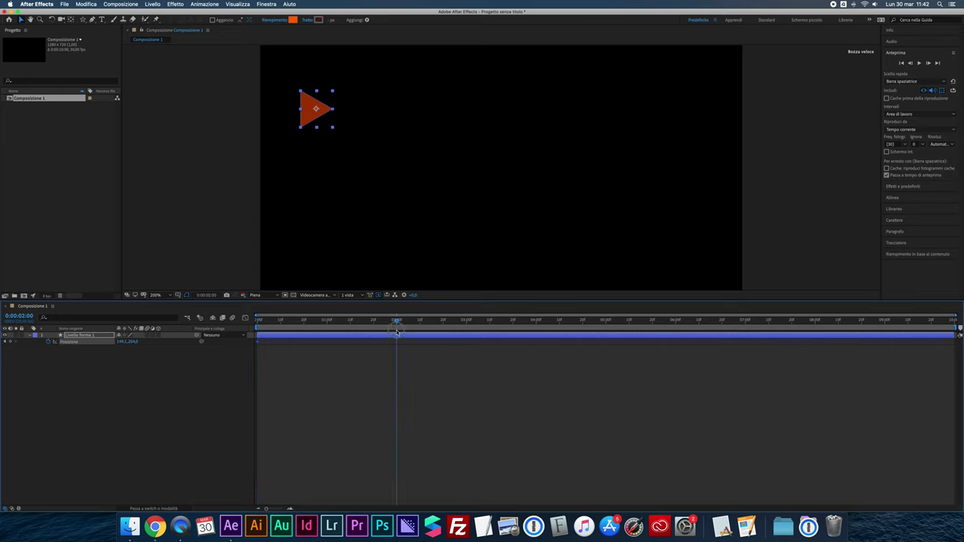
pyautogui.moveTo(313, 122); pyautogui.dragTo(606, 116)
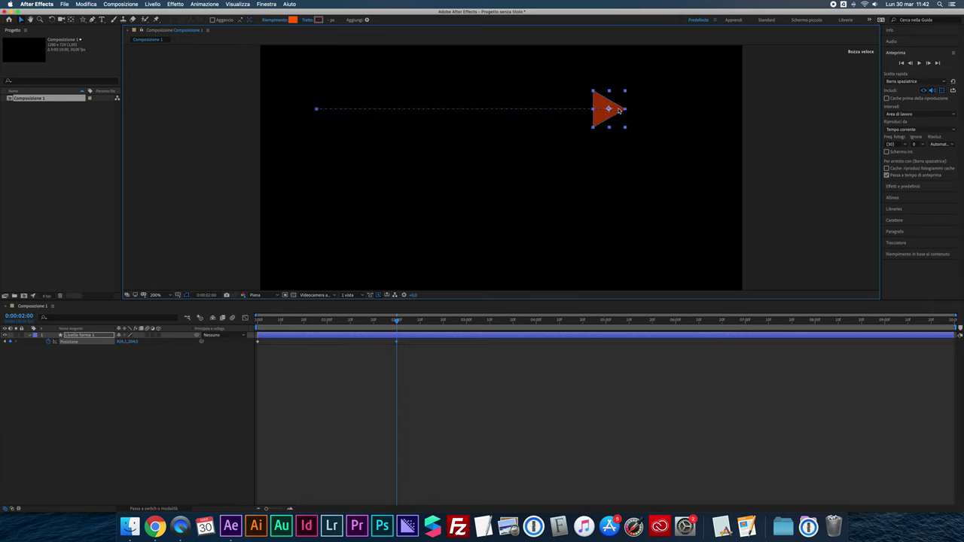
# - Key the triangle at lower left at 4 s and lower right at 6 s, ending the work area at 6 s
pyautogui.moveTo(397, 322); pyautogui.dragTo(536, 327)
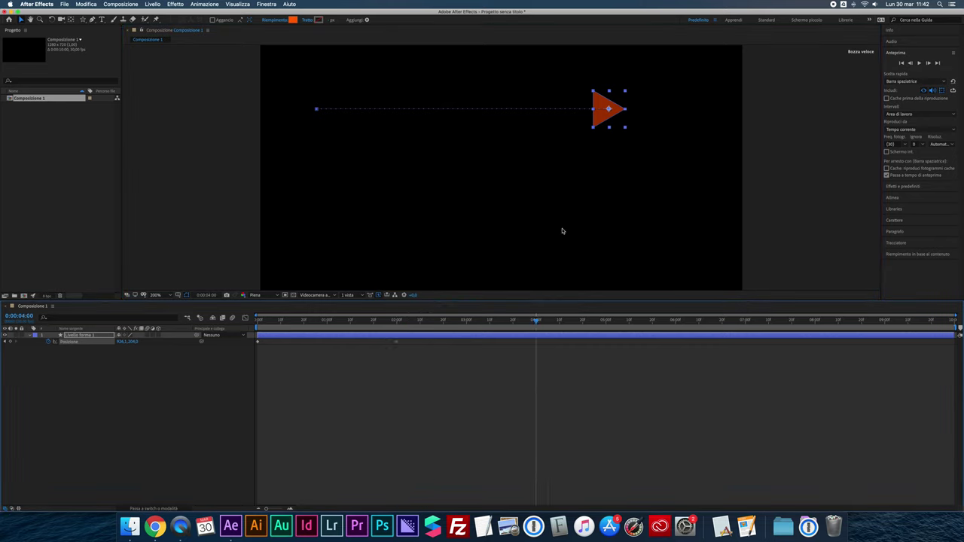
pyautogui.moveTo(600, 120); pyautogui.dragTo(324, 246)
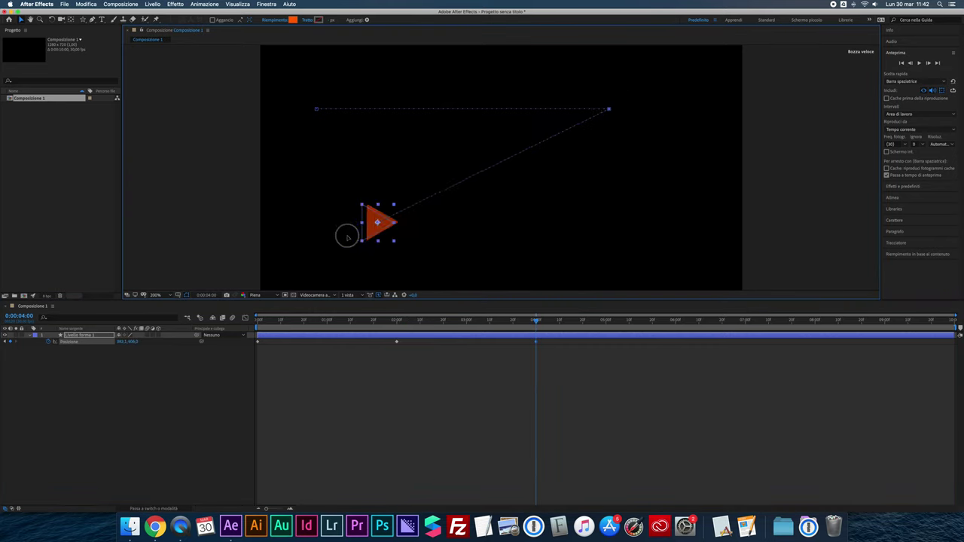
pyautogui.moveTo(324, 245); pyautogui.dragTo(315, 255)
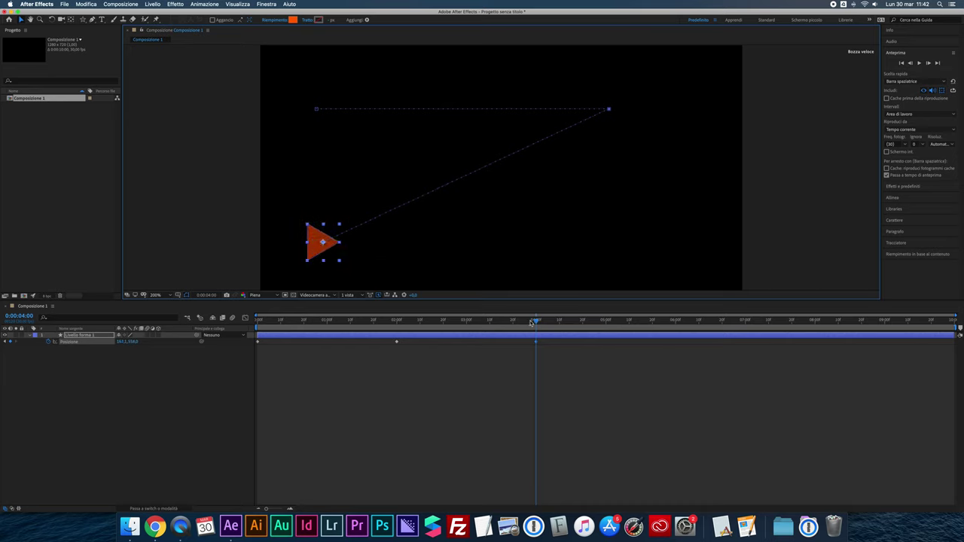
pyautogui.moveTo(537, 322); pyautogui.dragTo(677, 326)
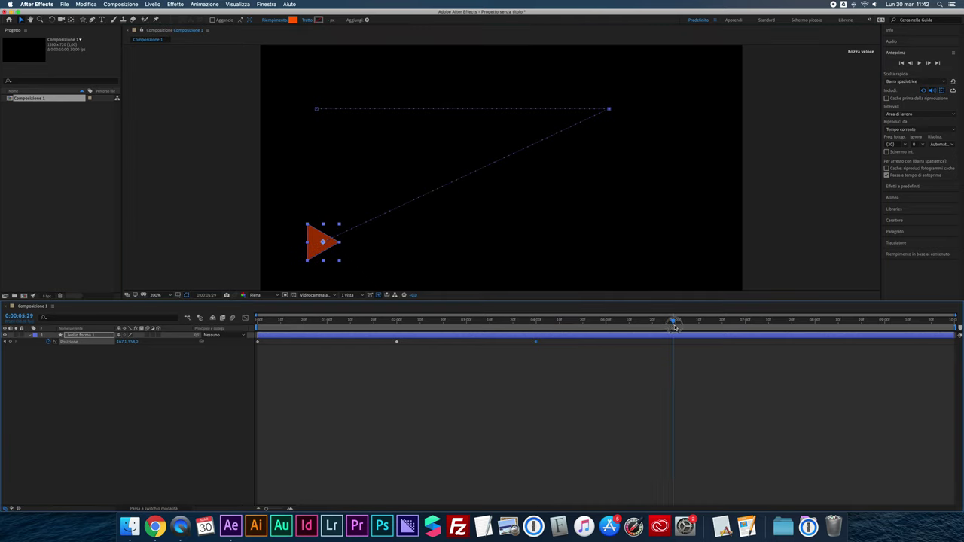
pyautogui.moveTo(330, 254); pyautogui.dragTo(599, 247)
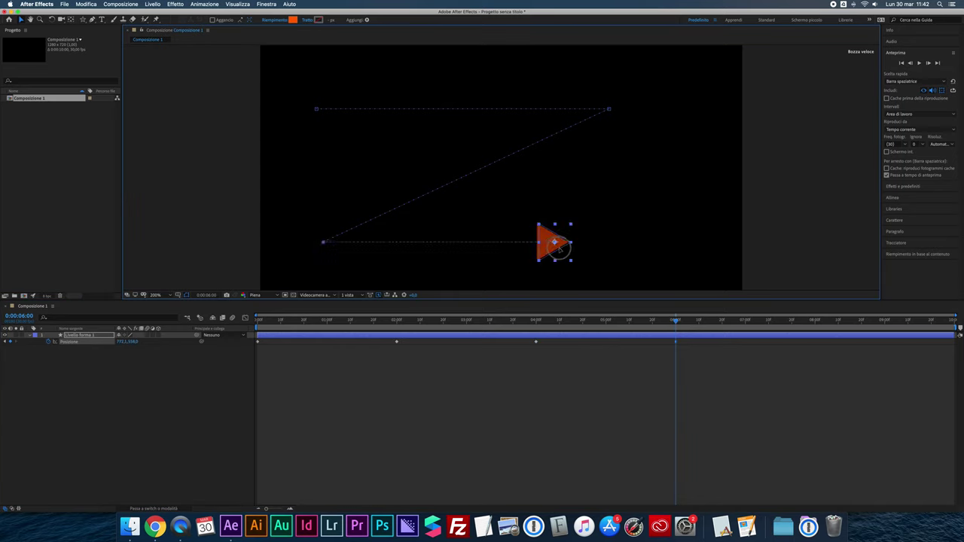
pyautogui.moveTo(598, 244); pyautogui.dragTo(614, 245)
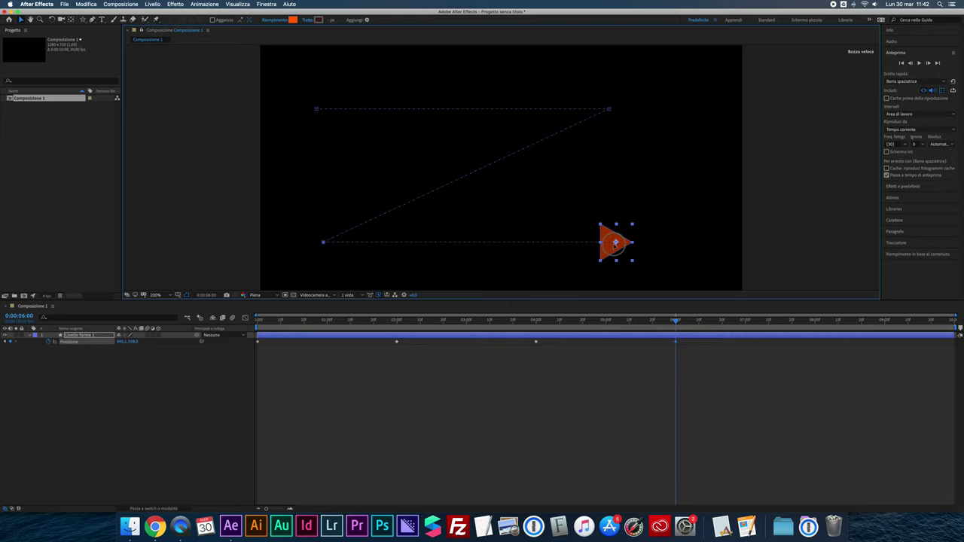
pyautogui.press(',')
pyautogui.press('n')
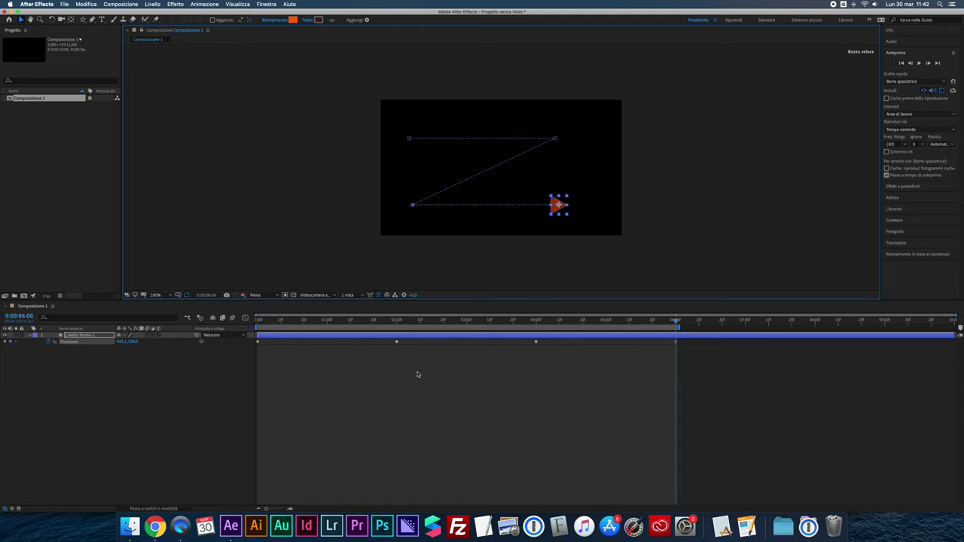
# - Preview from the start at 200% zoom, stop at 0:00:04:22, and right-click the shape layer
pyautogui.click(257, 321)
pyautogui.press('space')
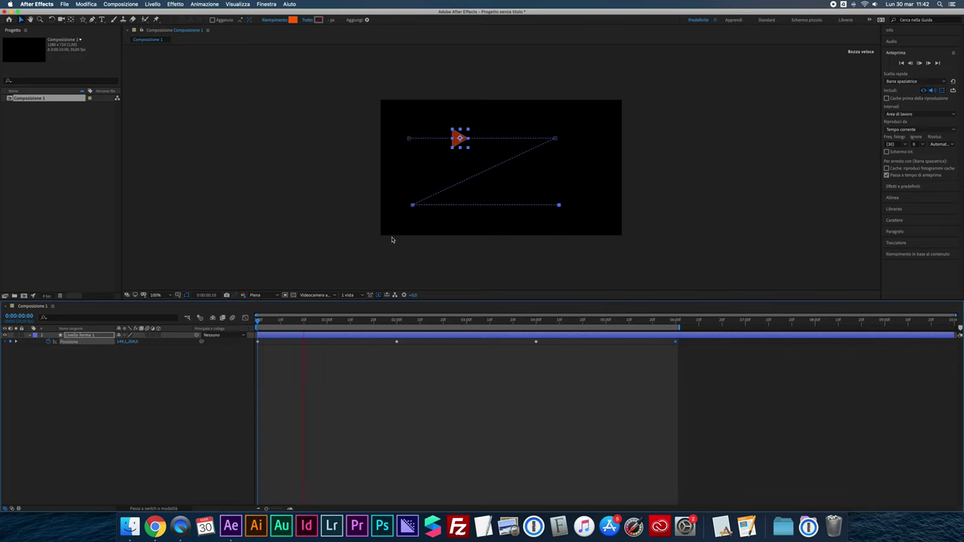
pyautogui.press('.')
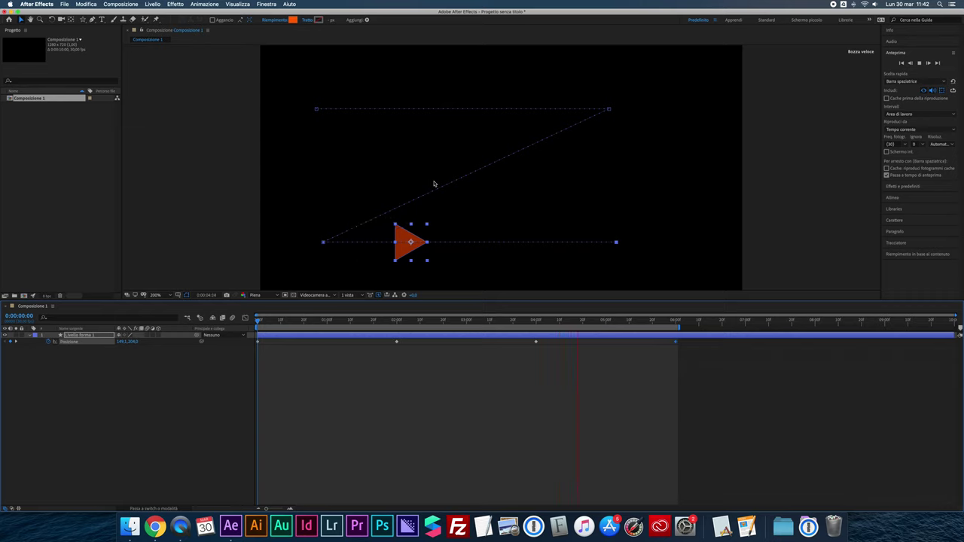
pyautogui.press('space')
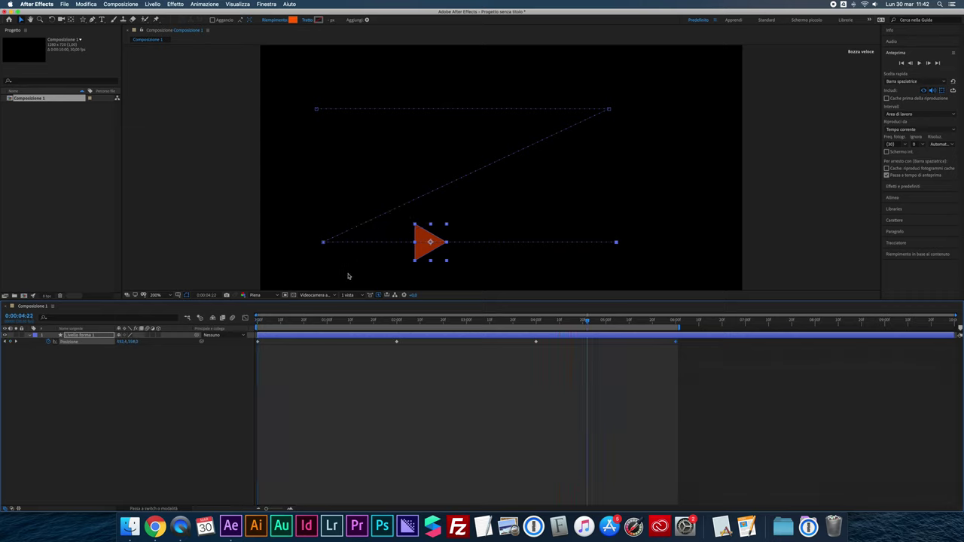
pyautogui.click(81, 335)
pyautogui.rightClick(81, 334)
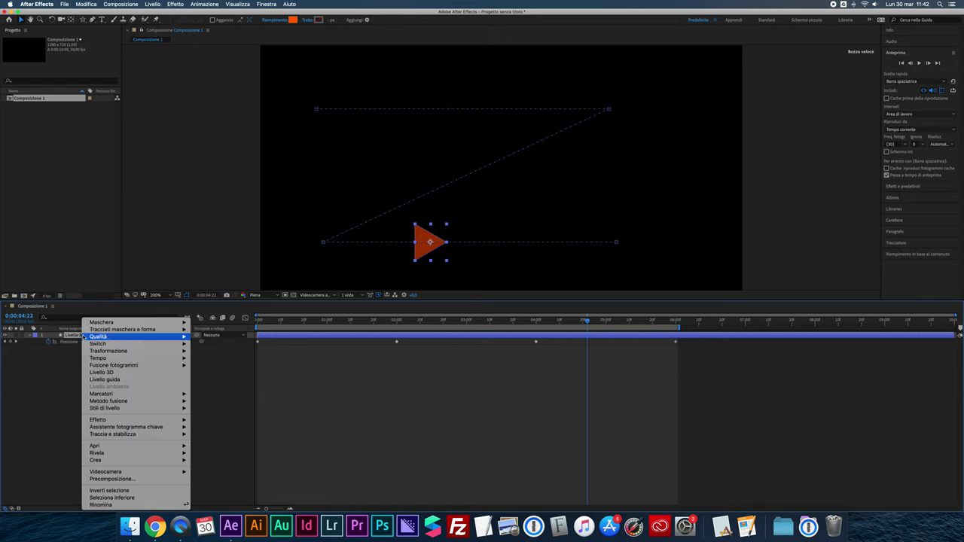
# - Set Orientamento automatico to Orienta lungo il tracciato and replay the animation from the start
pyautogui.moveTo(109, 338)
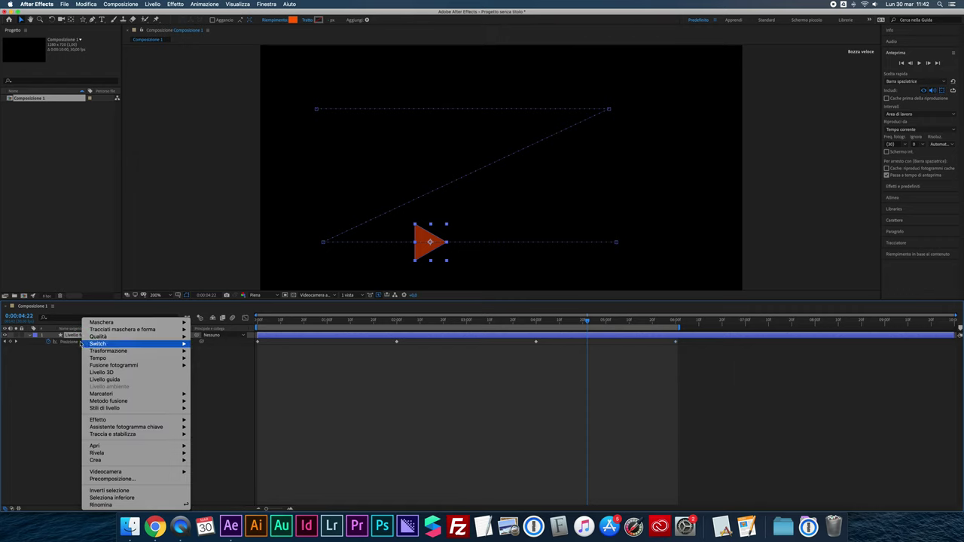
pyautogui.moveTo(113, 366)
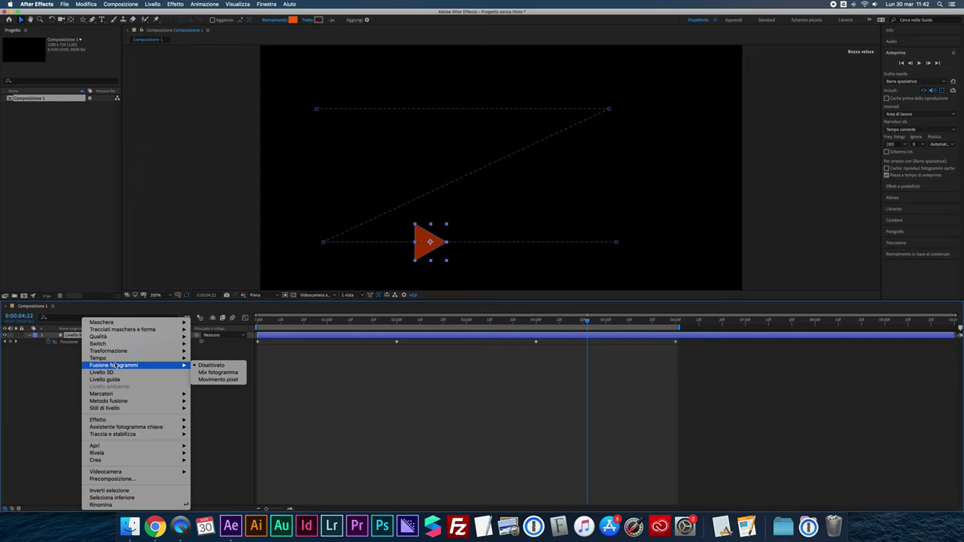
pyautogui.moveTo(147, 352)
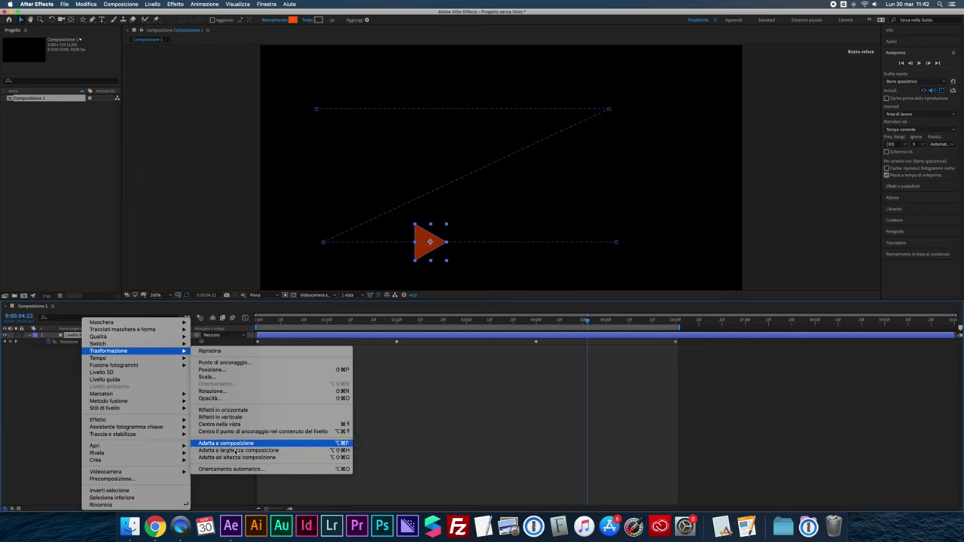
pyautogui.click(231, 470)
pyautogui.click(405, 256)
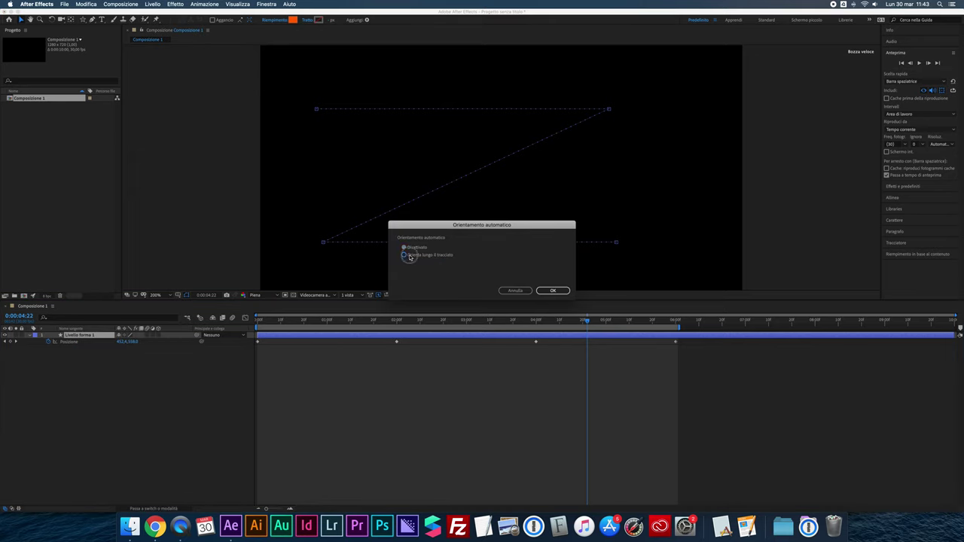
pyautogui.click(553, 290)
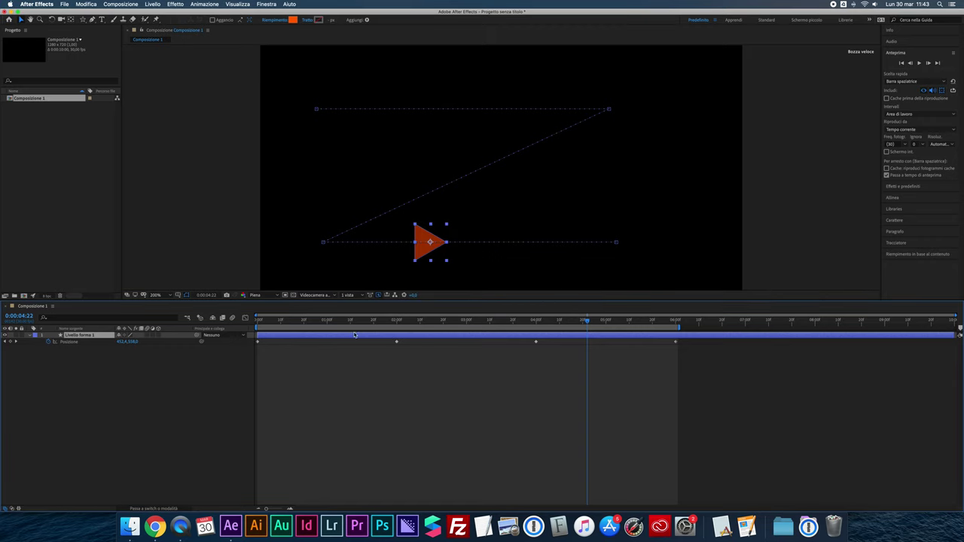
pyautogui.click(259, 320)
pyautogui.press('space')
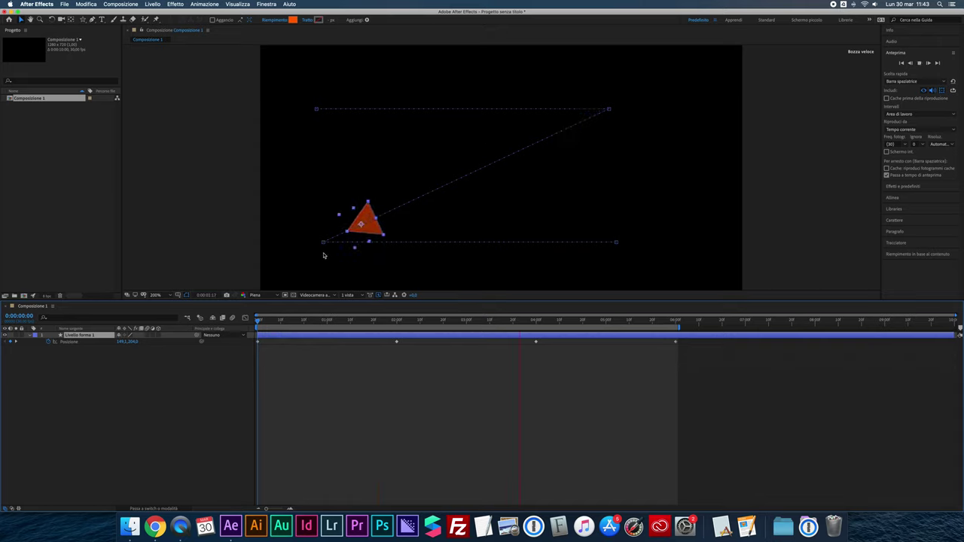
# - Stop the preview at 0:00:05:18, select all Posizione keyframes, and right-click one of them
pyautogui.press('space')
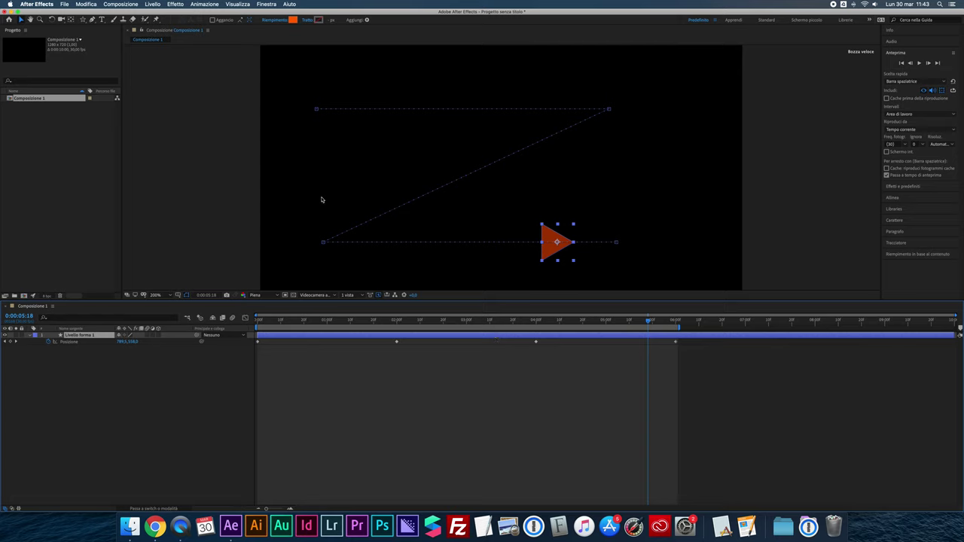
pyautogui.click(71, 342)
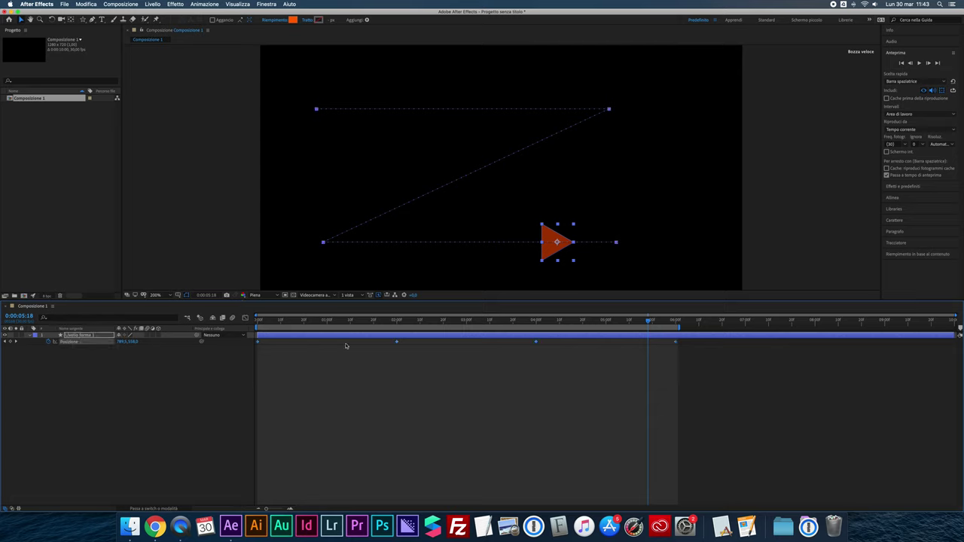
pyautogui.rightClick(398, 344)
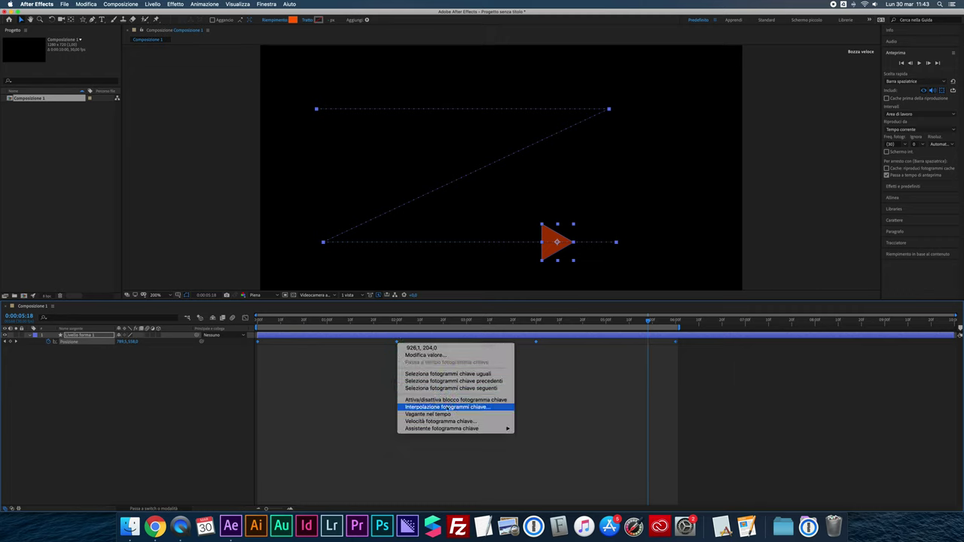
pyautogui.click(459, 408)
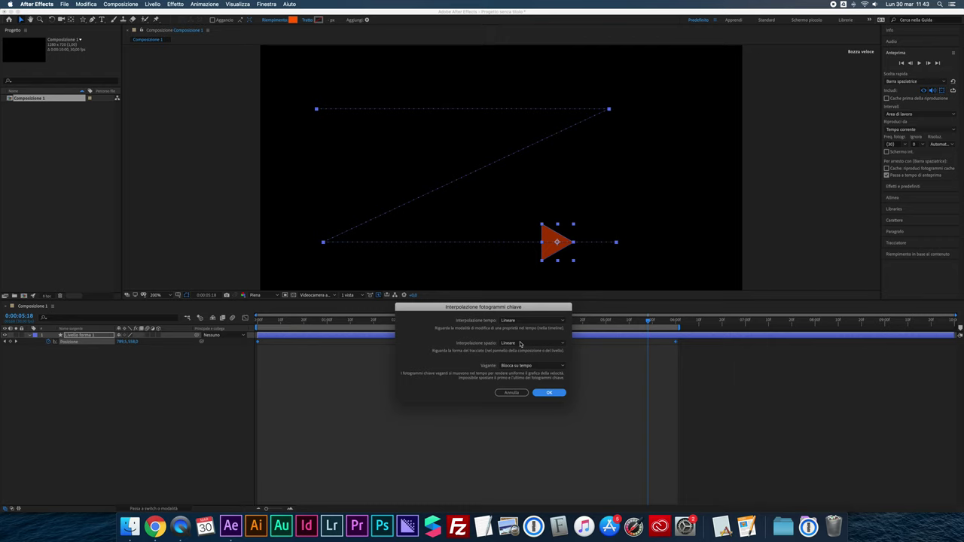
pyautogui.click(516, 392)
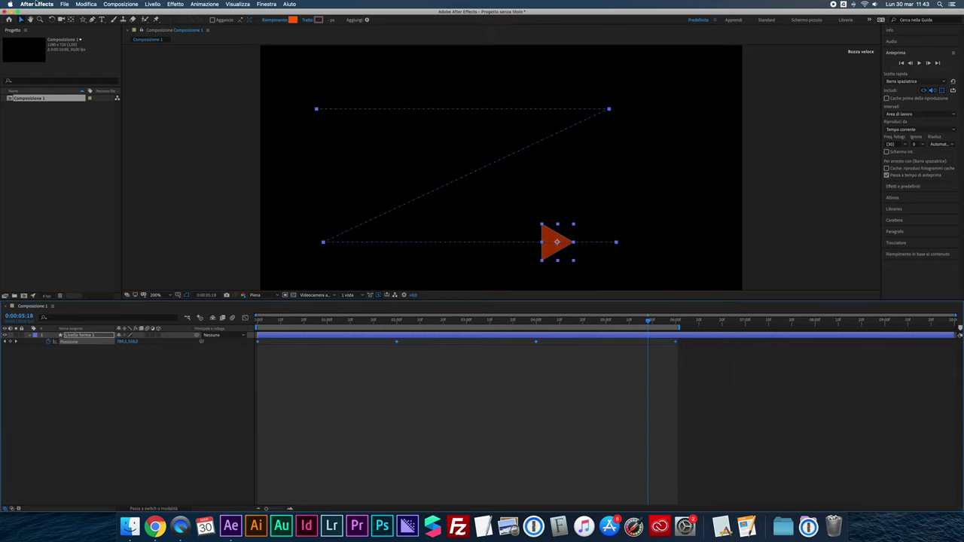
pyautogui.click(64, 4)
pyautogui.moveTo(36, 3)
pyautogui.moveTo(66, 25)
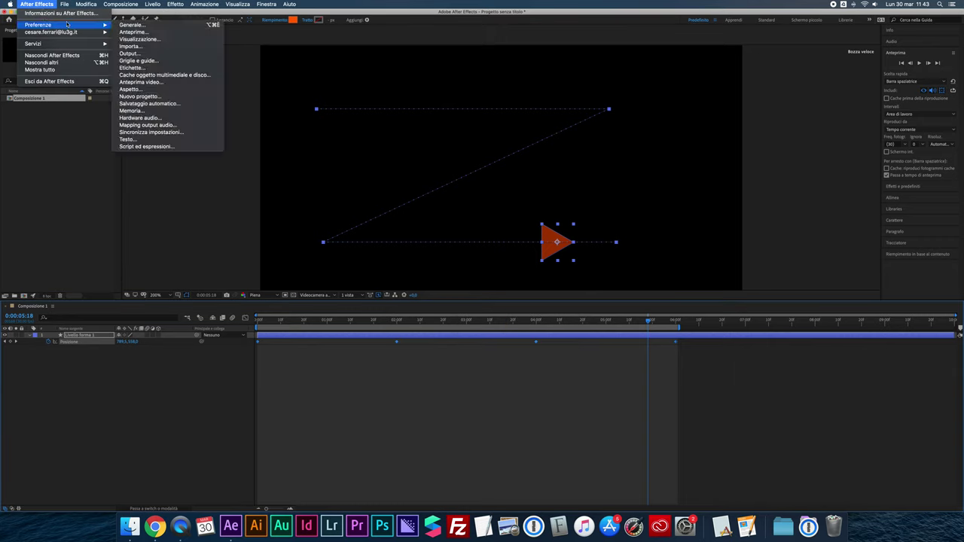
pyautogui.click(124, 21)
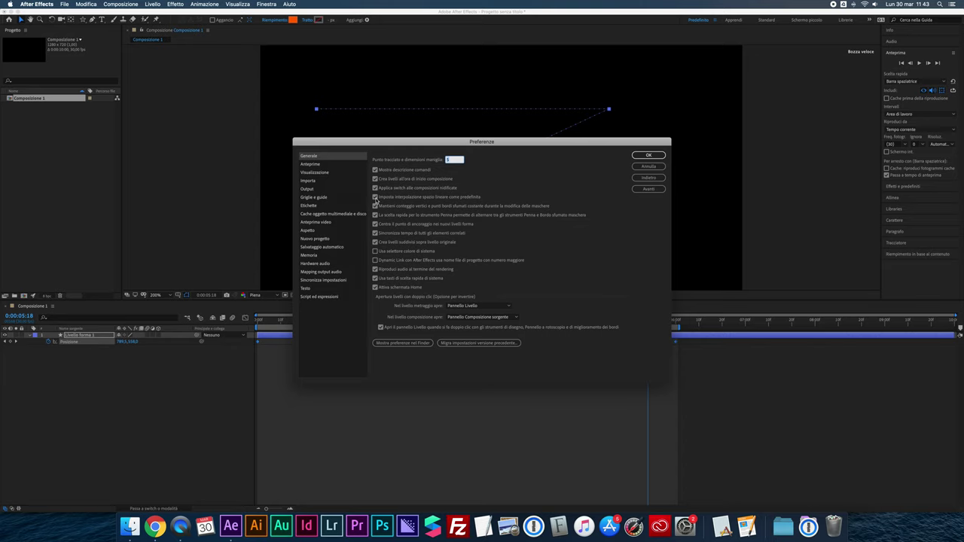
pyautogui.click(649, 166)
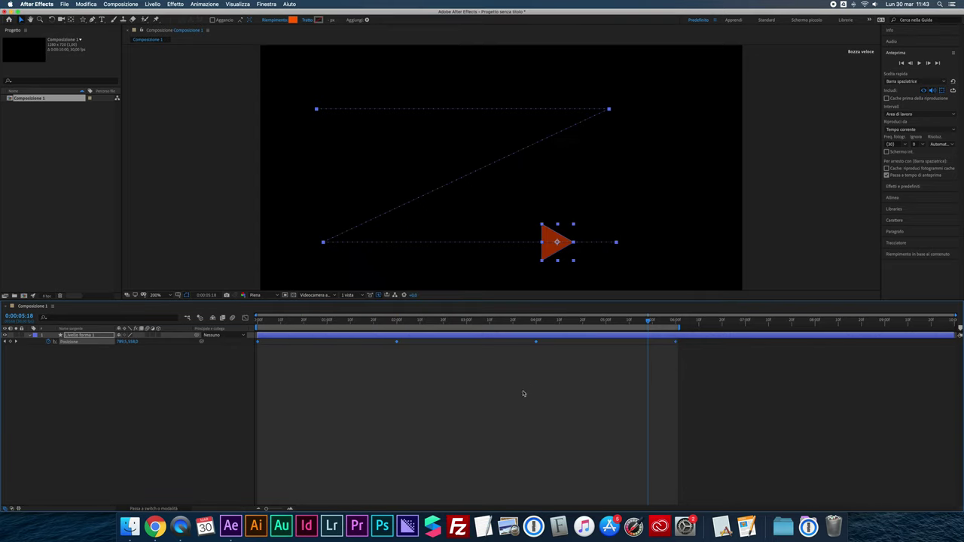
pyautogui.rightClick(397, 342)
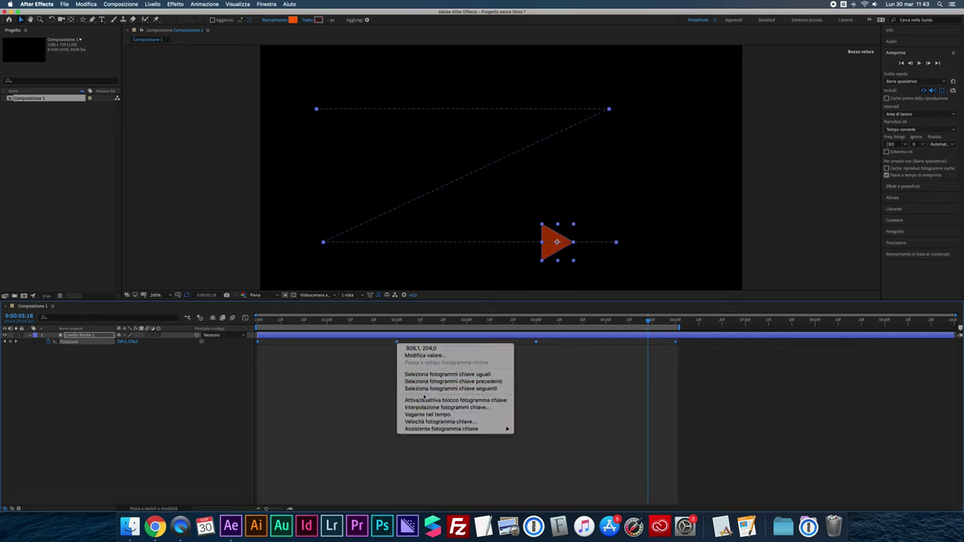
# - Set the Position keyframes' spatial interpolation to Bezier
pyautogui.click(426, 408)
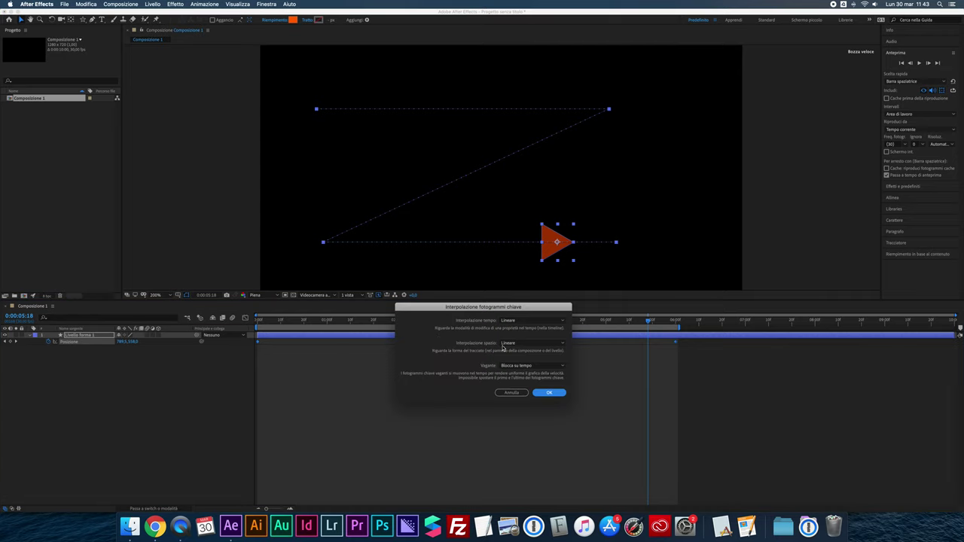
pyautogui.click(509, 343)
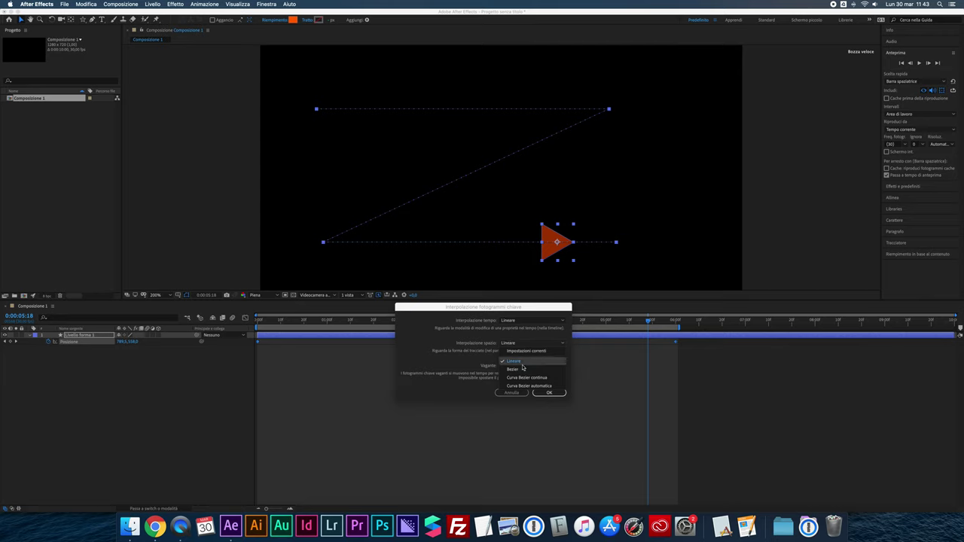
pyautogui.click(523, 370)
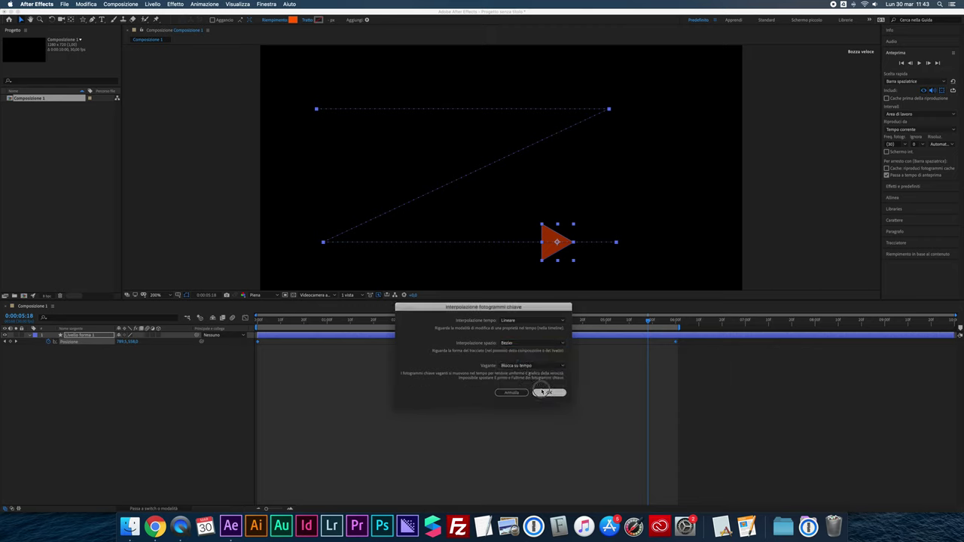
pyautogui.click(542, 392)
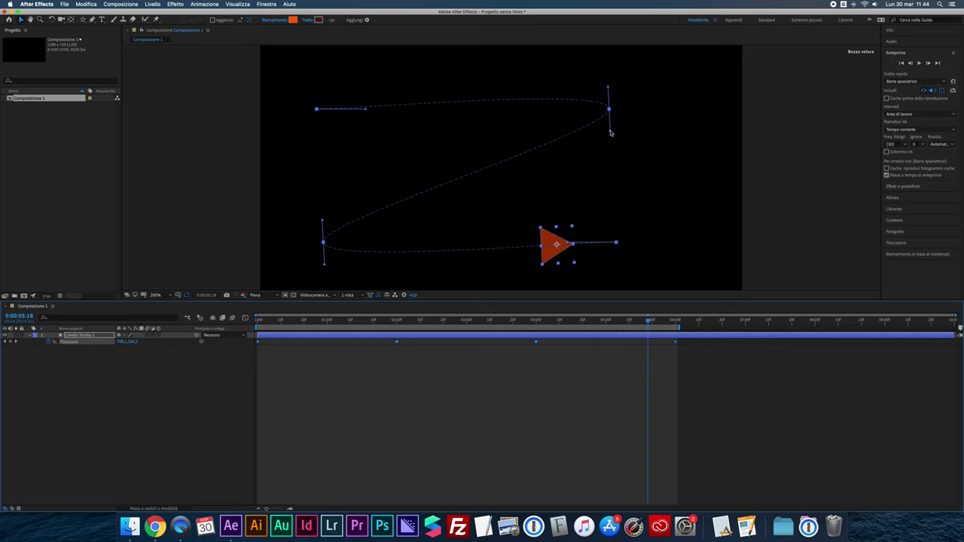
# - Drag the top-right corner's Bezier handles into a wide loop and preview the curved motion
pyautogui.moveTo(611, 133); pyautogui.dragTo(610, 171)
pyautogui.moveTo(608, 89); pyautogui.dragTo(584, 51)
pyautogui.press('space')
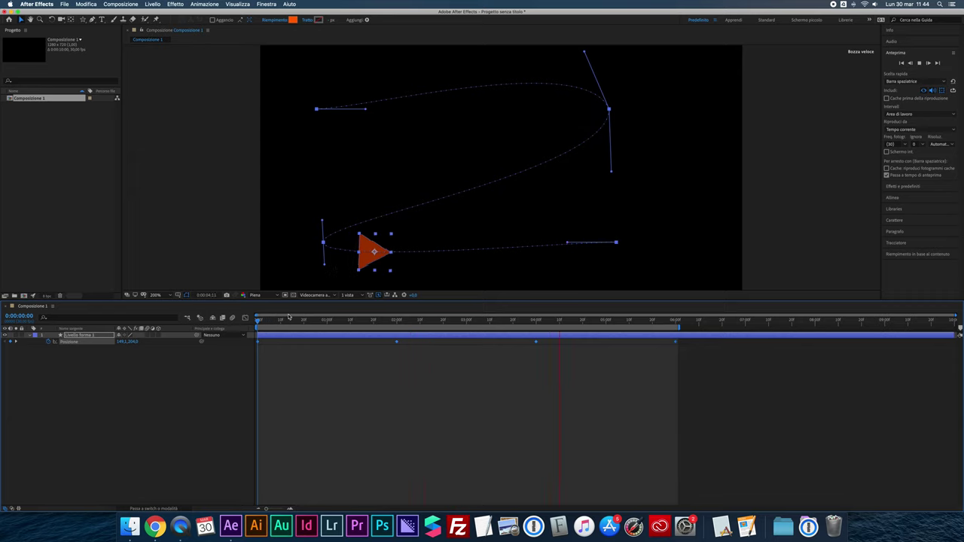
pyautogui.press('space')
pyautogui.rightClick(399, 343)
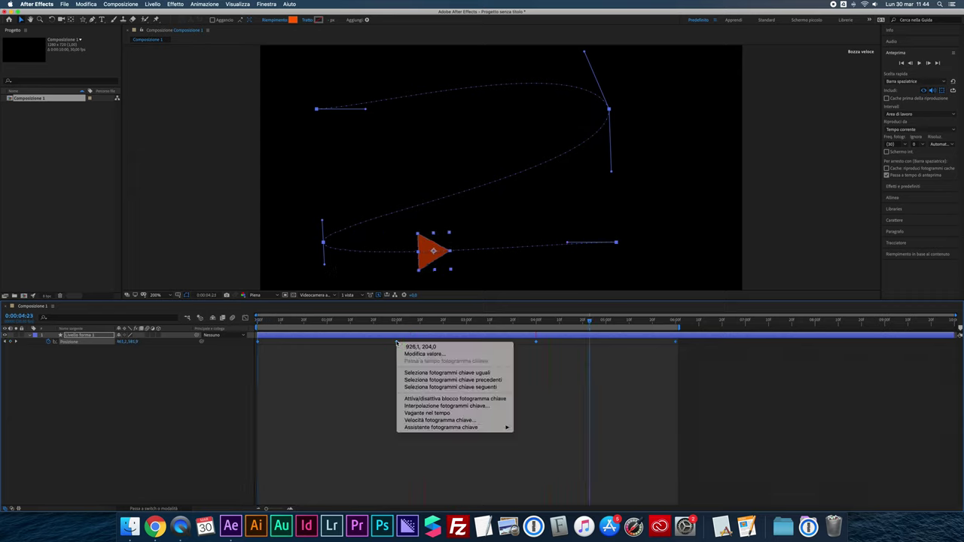
# - Set the Position keyframes' spatial interpolation to Lineare, straightening the Z path
pyautogui.click(452, 406)
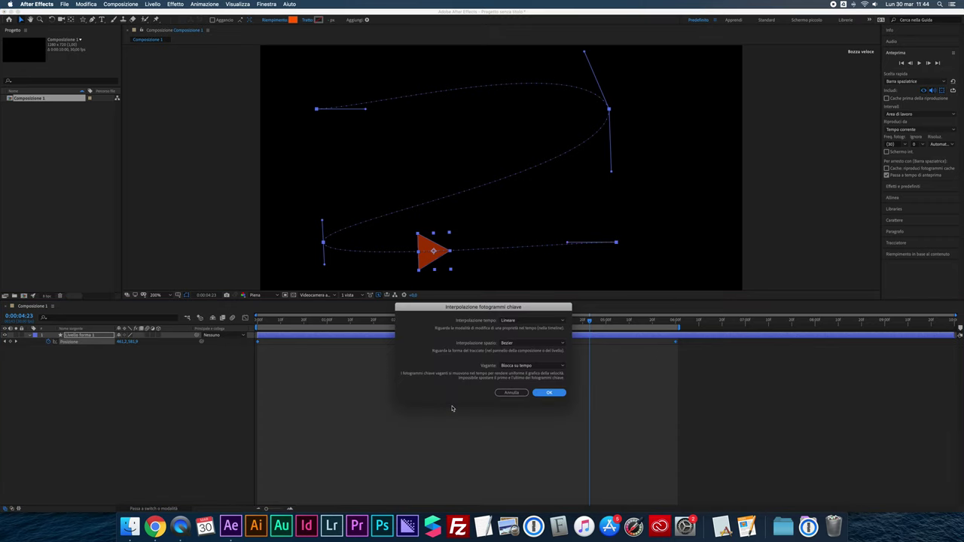
pyautogui.click(520, 343)
pyautogui.click(520, 335)
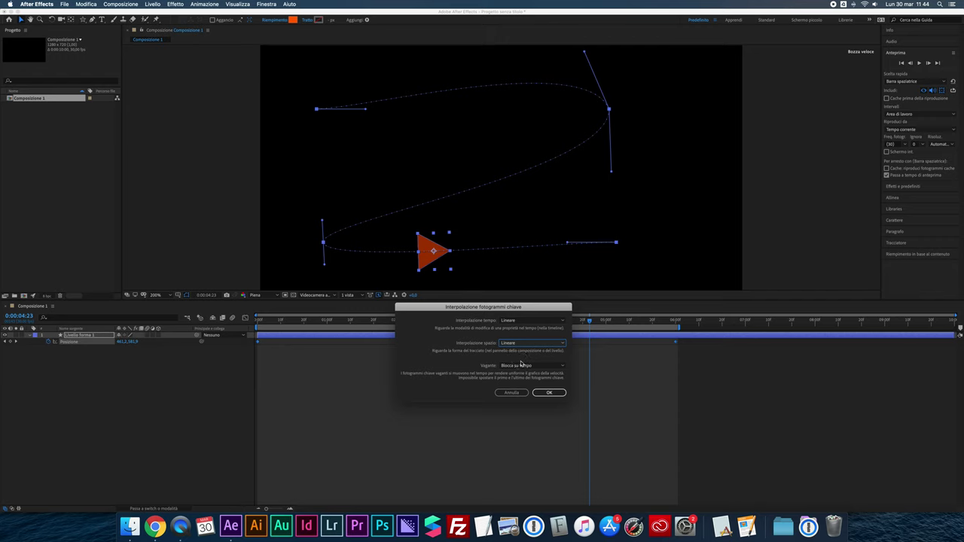
pyautogui.click(549, 393)
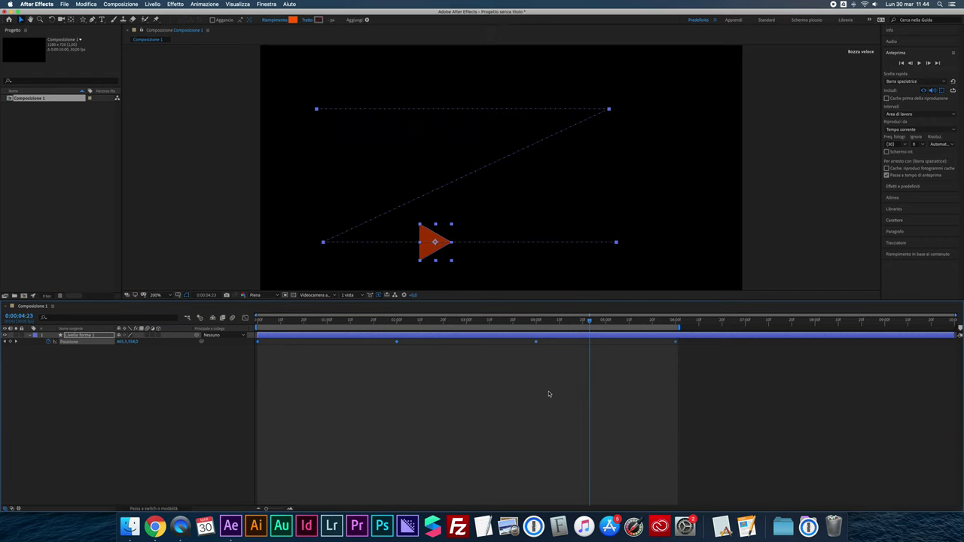
# - Switch the spatial interpolation to Curva Bezier automatica to round the path's corners
pyautogui.rightClick(536, 344)
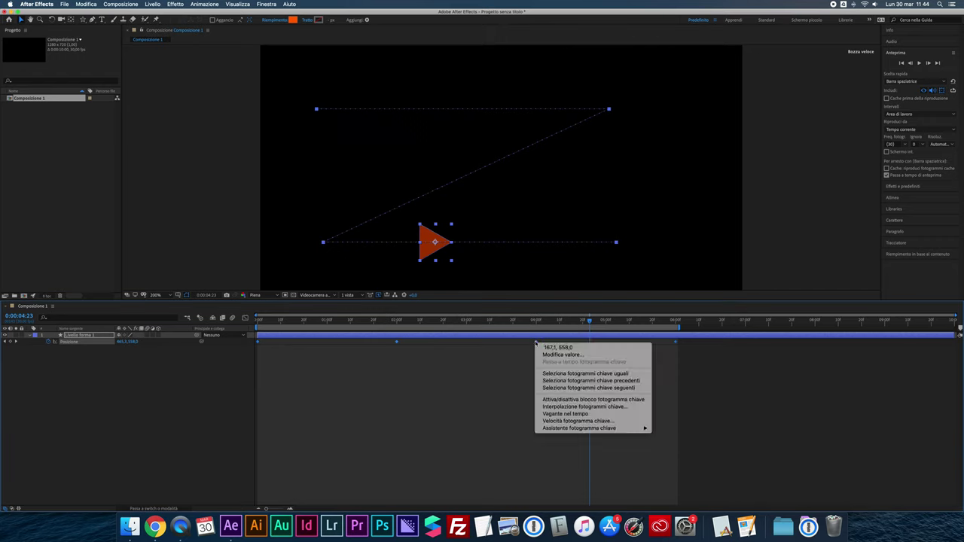
pyautogui.click(573, 407)
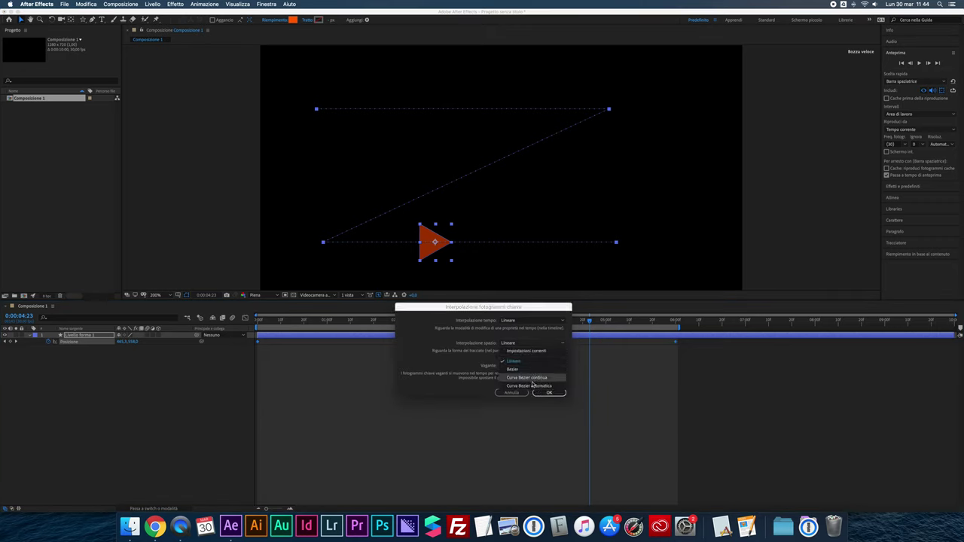
pyautogui.click(529, 386)
pyautogui.click(546, 393)
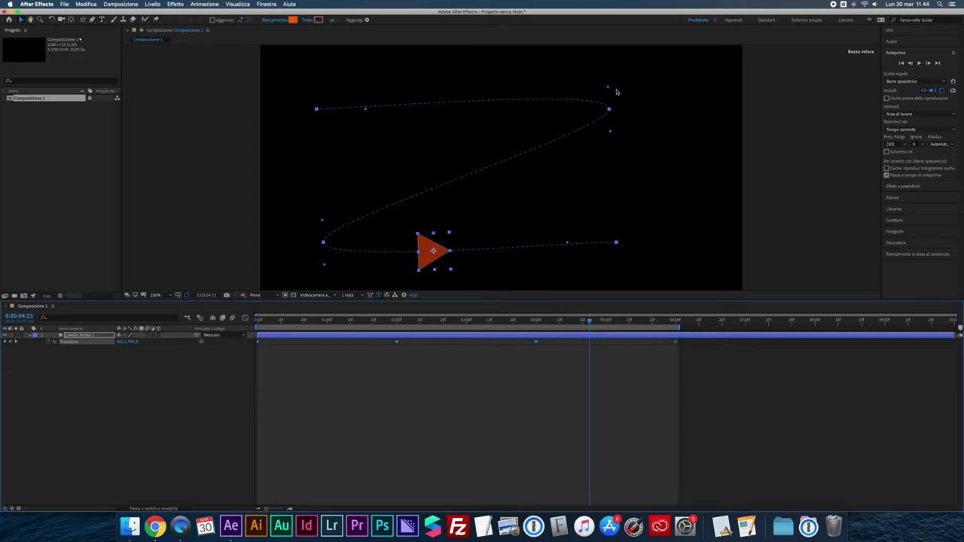
# - Pull both top-right tangent handles outward to widen the curve, then check the path zoomed in
pyautogui.moveTo(610, 131); pyautogui.dragTo(602, 179)
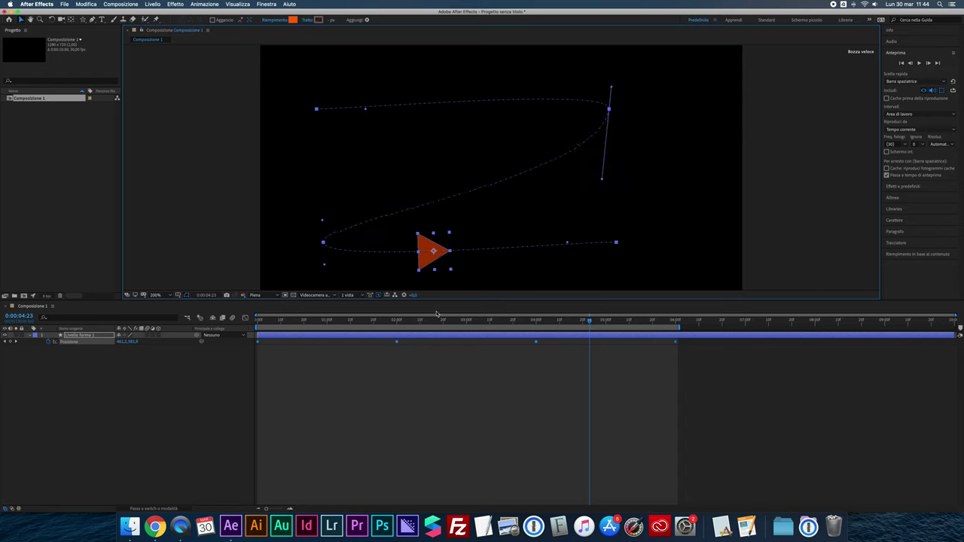
pyautogui.moveTo(610, 88); pyautogui.dragTo(585, 60)
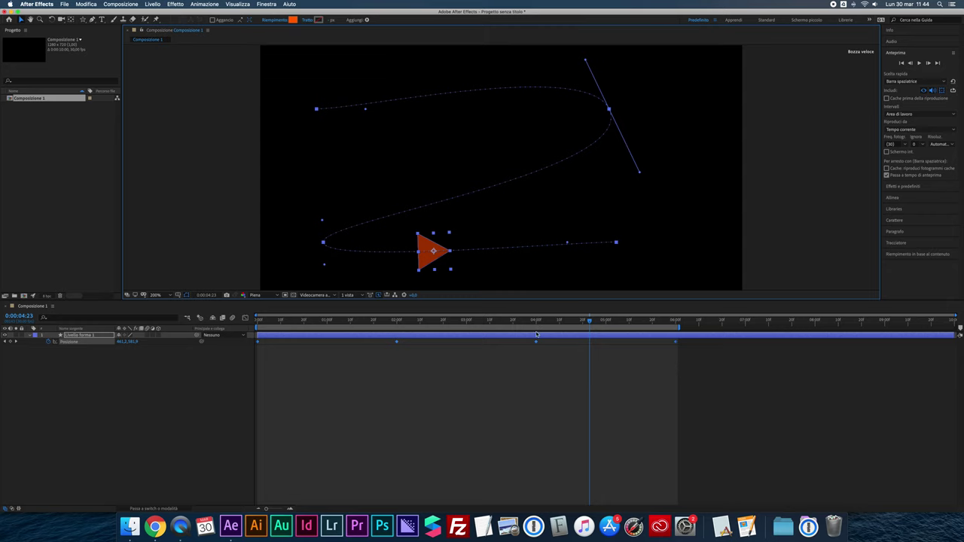
pyautogui.click(445, 408)
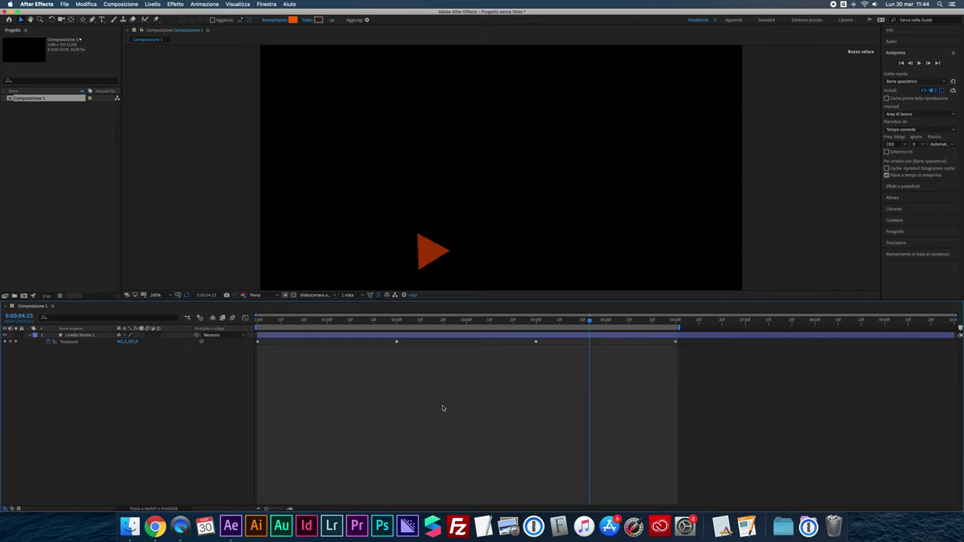
pyautogui.click(68, 341)
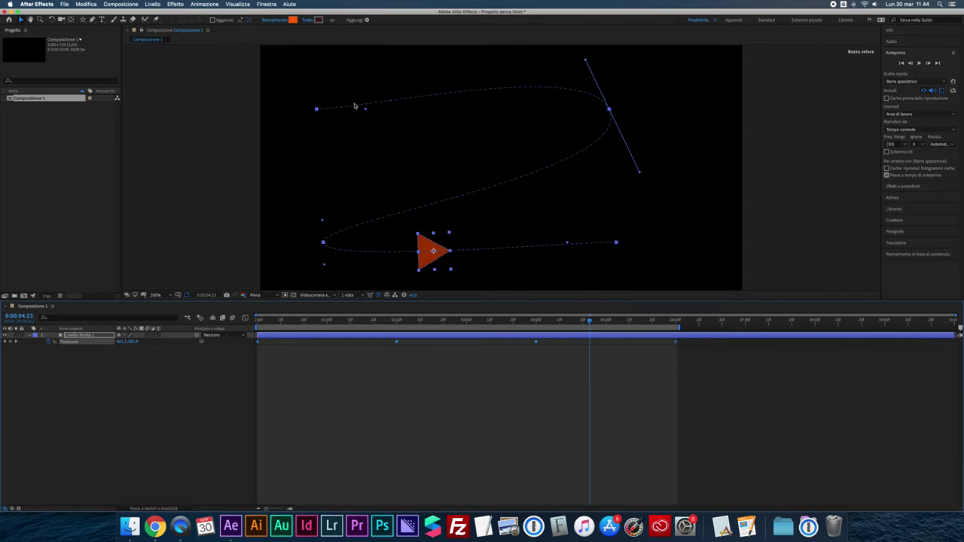
pyautogui.press('.')
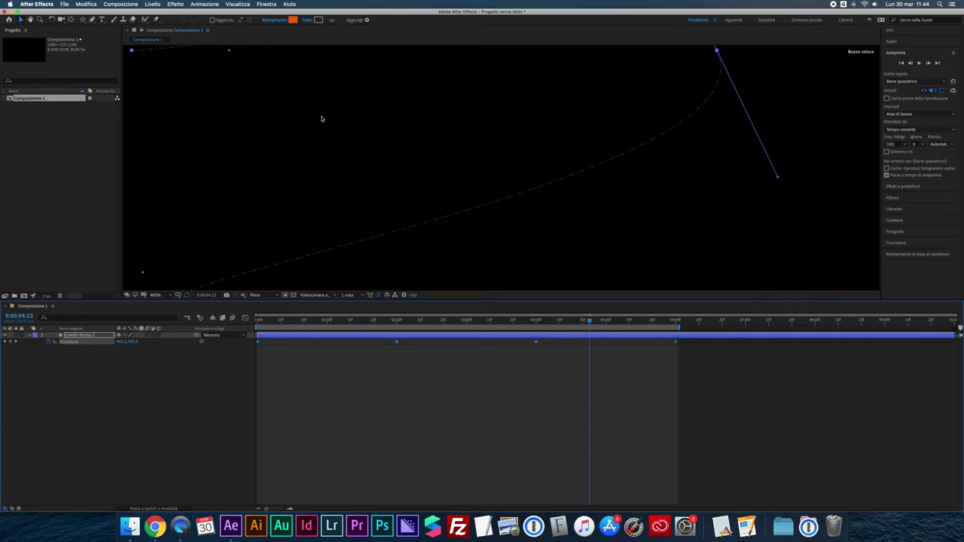
pyautogui.press(',')
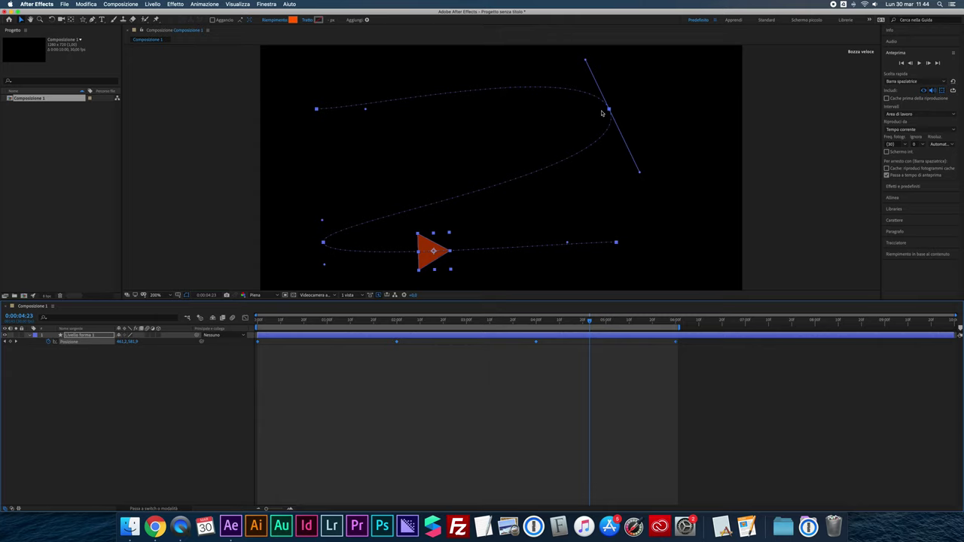
# - Select each Position keyframe in turn, from the first path point to the 6-second keyframe
pyautogui.click(206, 129)
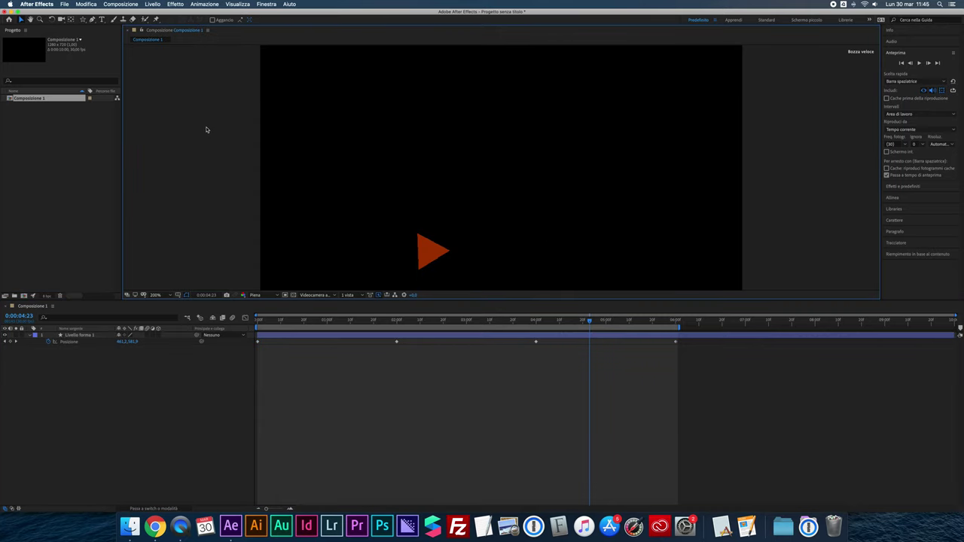
pyautogui.click(73, 346)
pyautogui.click(317, 111)
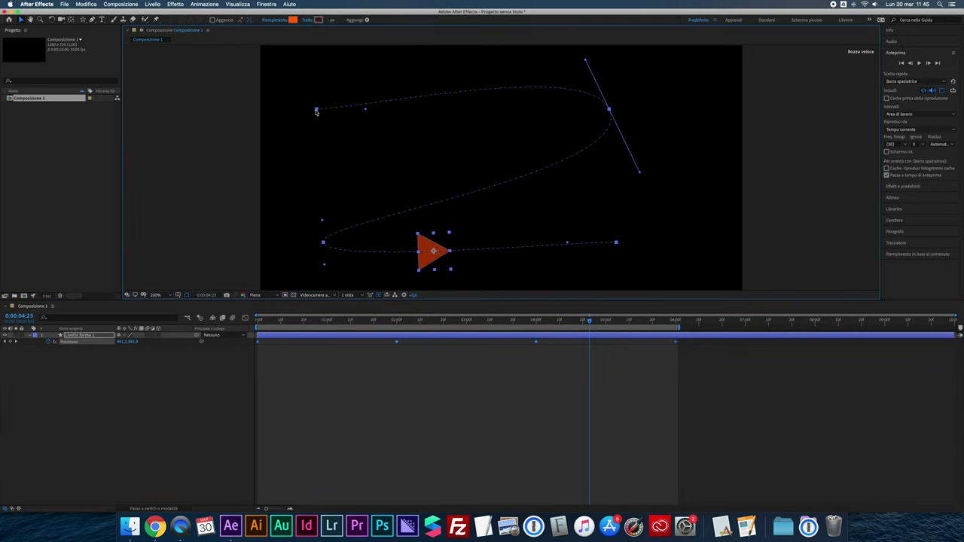
pyautogui.click(254, 346)
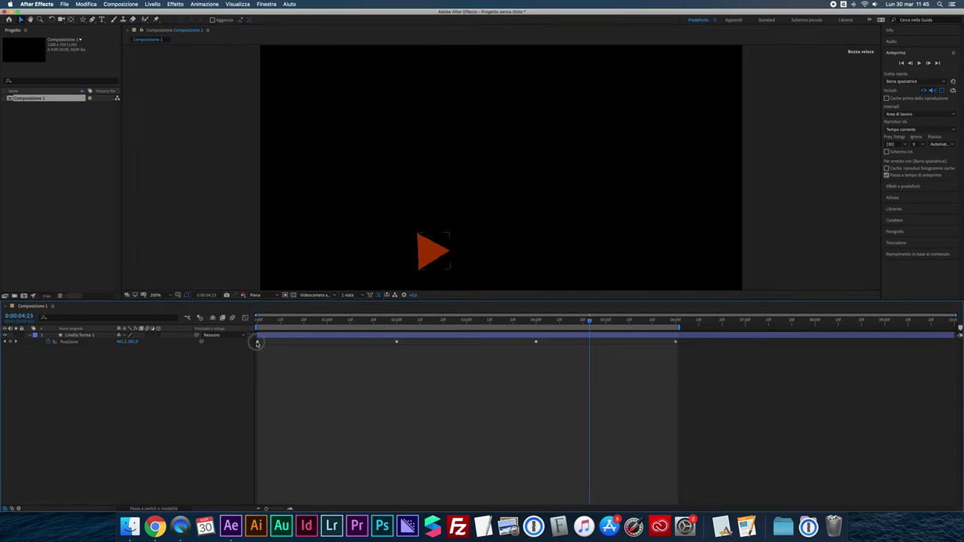
pyautogui.click(257, 343)
pyautogui.click(397, 343)
pyautogui.click(537, 343)
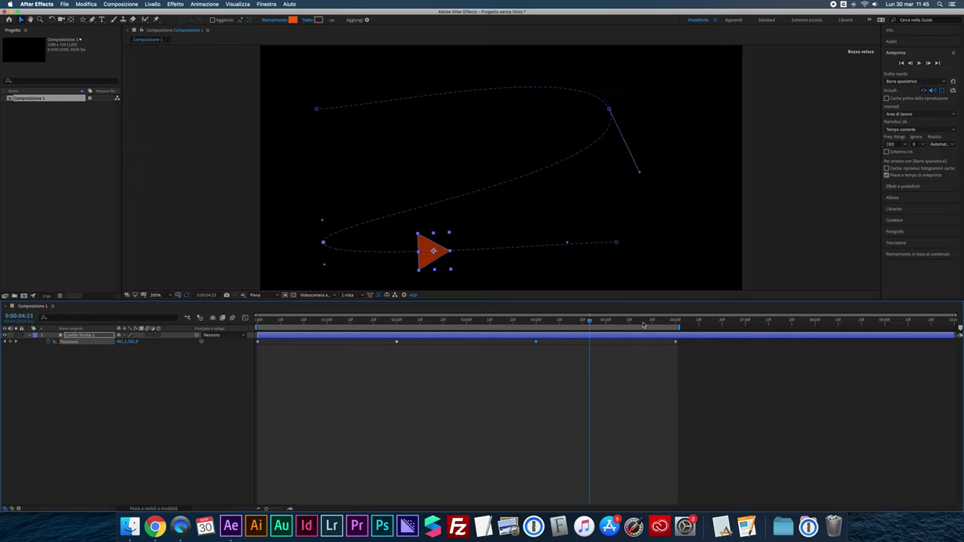
pyautogui.click(676, 343)
# - Nudge the second Position keyframe and preview the animation from the start
pyautogui.click(397, 342)
pyautogui.moveTo(397, 344)
pyautogui.mouseDown()
pyautogui.moveTo(473, 343)
pyautogui.moveTo(394, 344)
pyautogui.mouseUp()
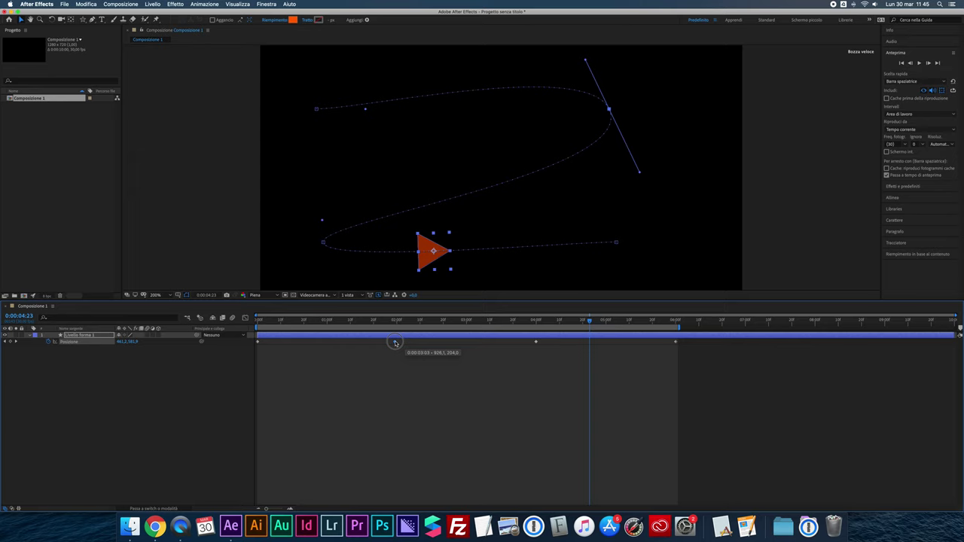
pyautogui.moveTo(346, 325); pyautogui.dragTo(257, 326)
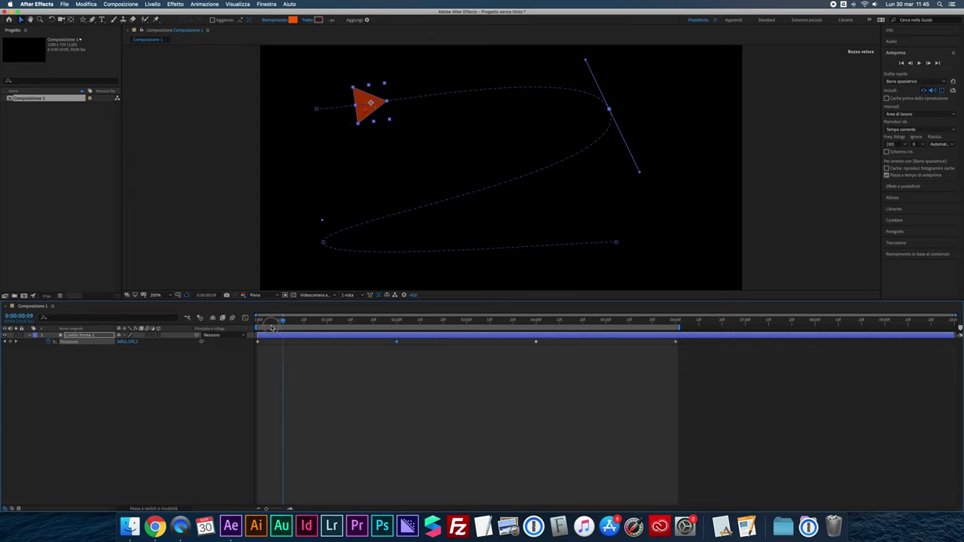
pyautogui.press('space')
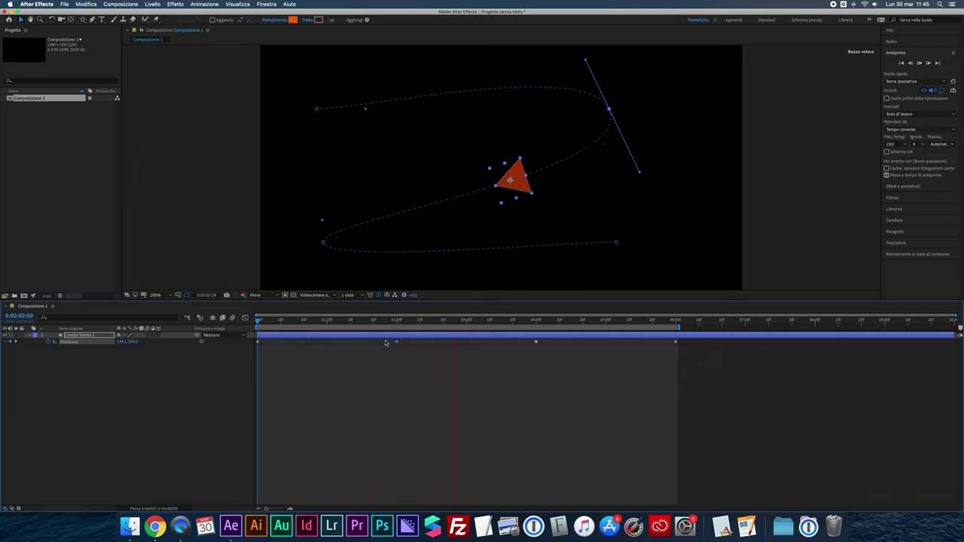
pyautogui.press('space')
# - Move the second Position keyframe to 0:00:02:29 and preview the retimed motion from 0
pyautogui.moveTo(396, 343); pyautogui.dragTo(463, 343)
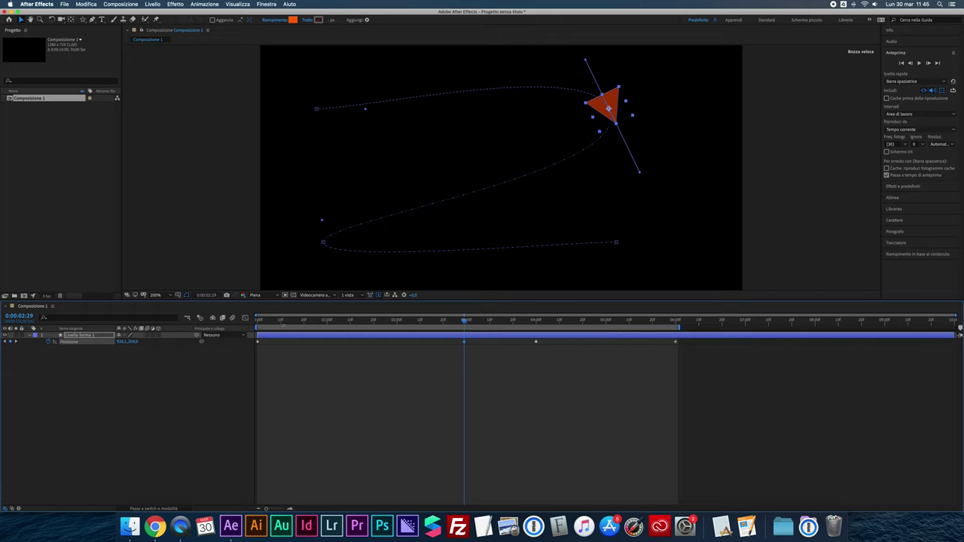
pyautogui.moveTo(281, 320); pyautogui.dragTo(258, 320)
pyautogui.press('space')
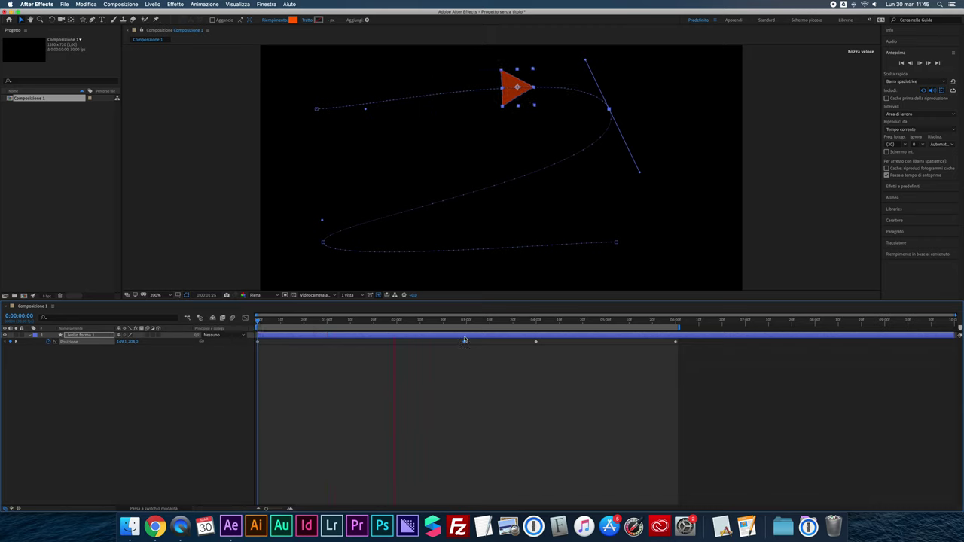